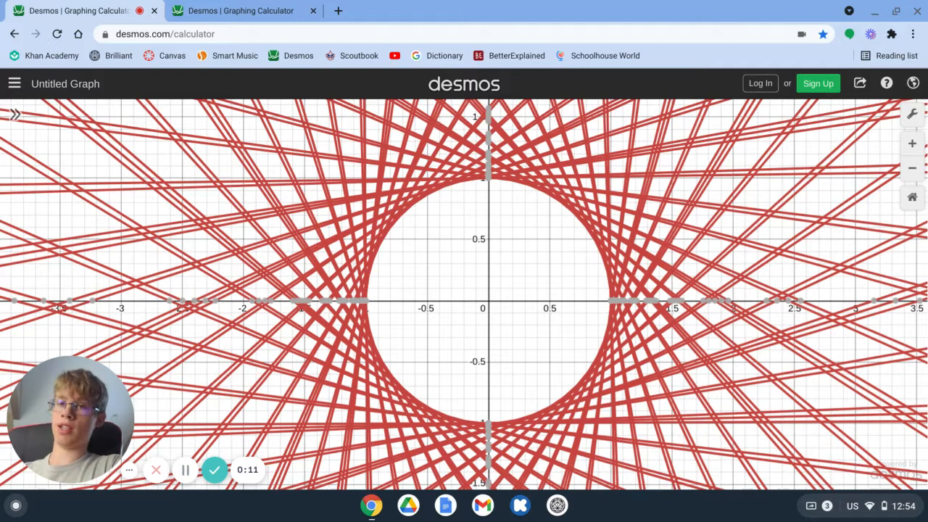
- Switch to the other, blank Desmos graph and enter the unit circle equation x^2 + y^2 = 1
left_click(276, 8)
left_click(144, 156)
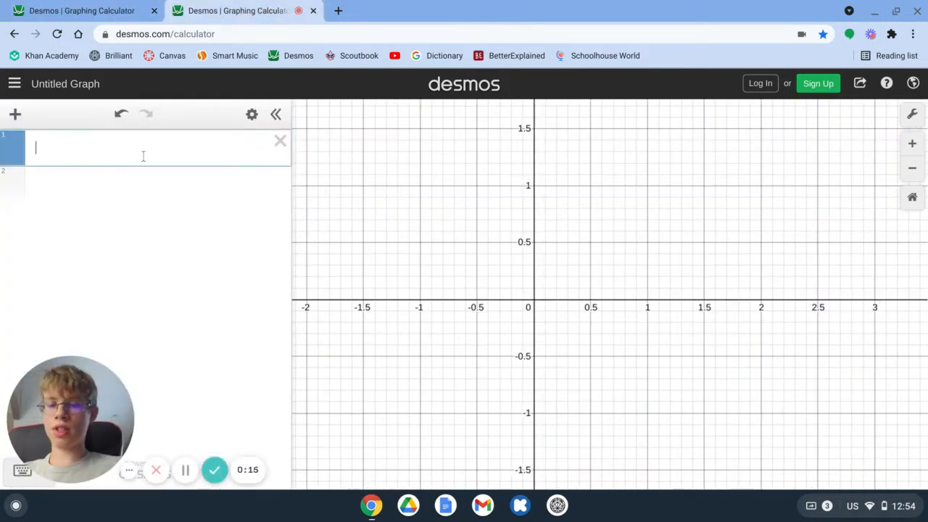
type("x^")
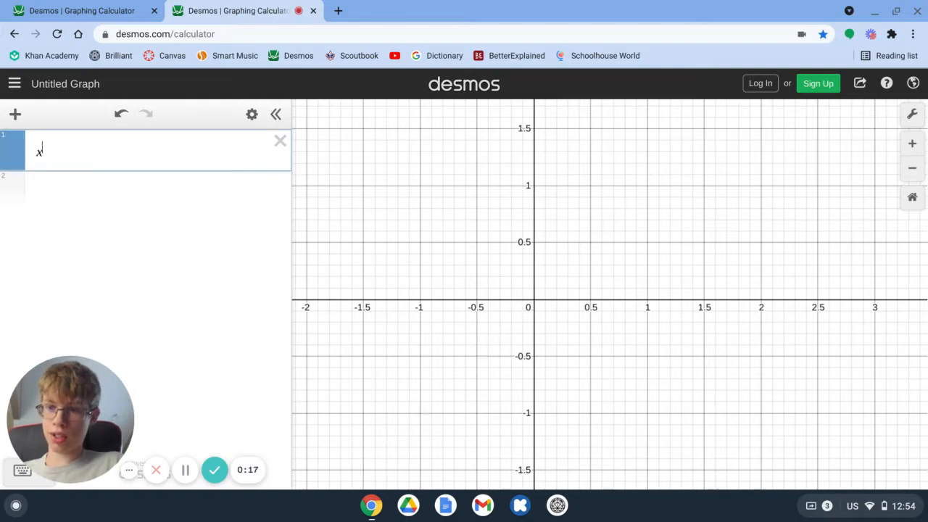
type("2")
key("Right")
type("+")
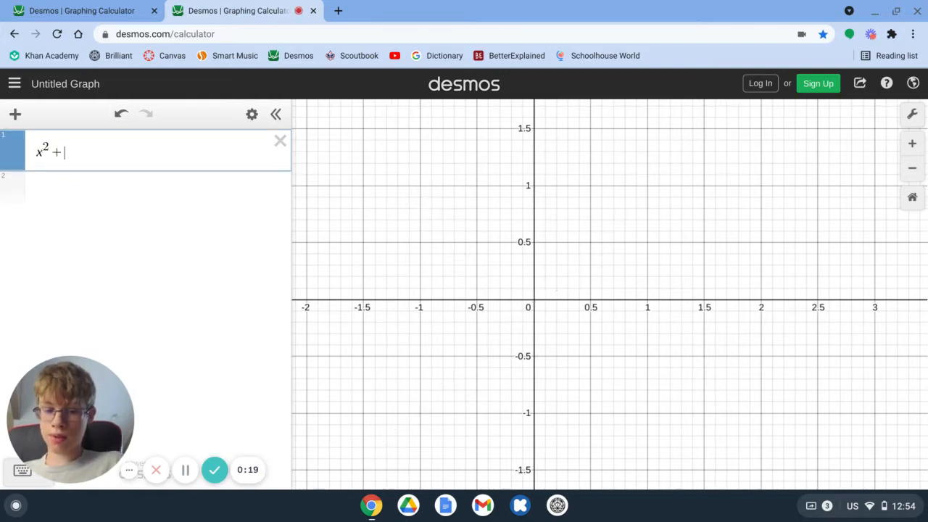
type("y^2")
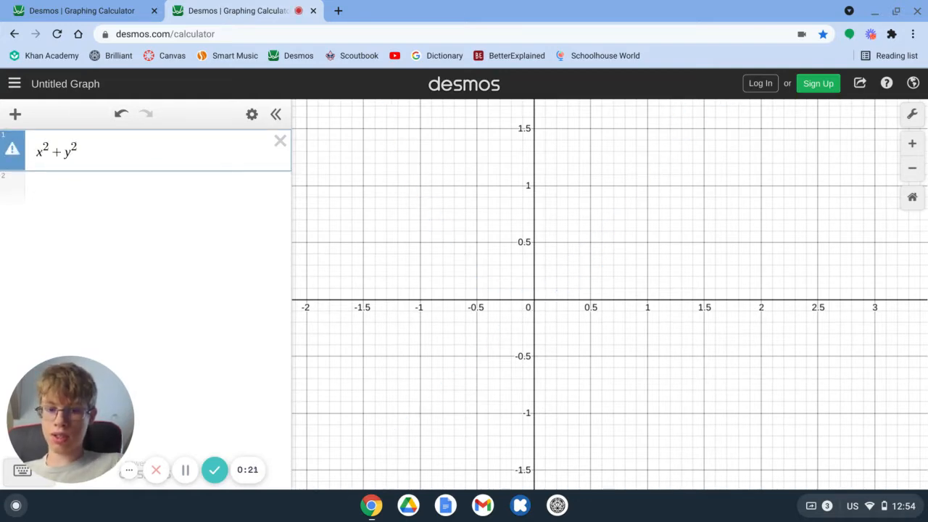
key("Right")
type("=1")
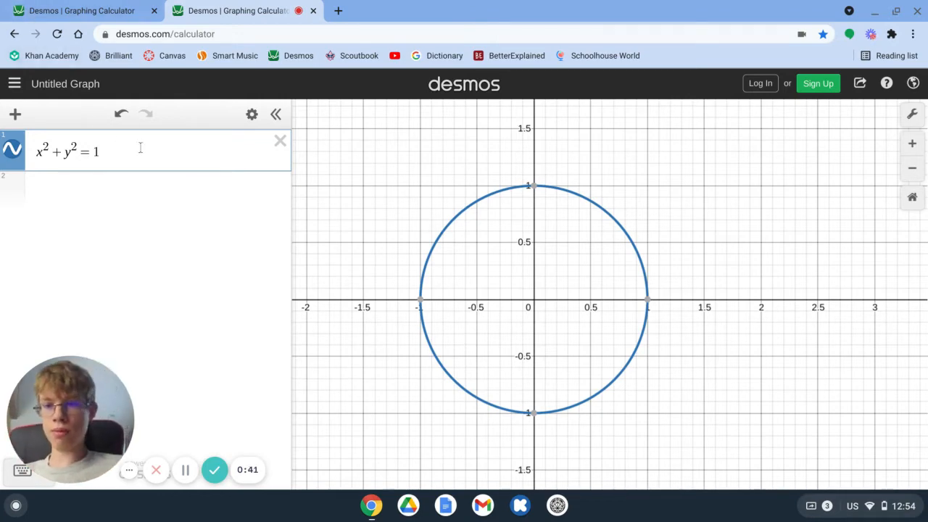
- Add the parametric expression (cos t, sin t) as a new line below the circle equation
key("Return")
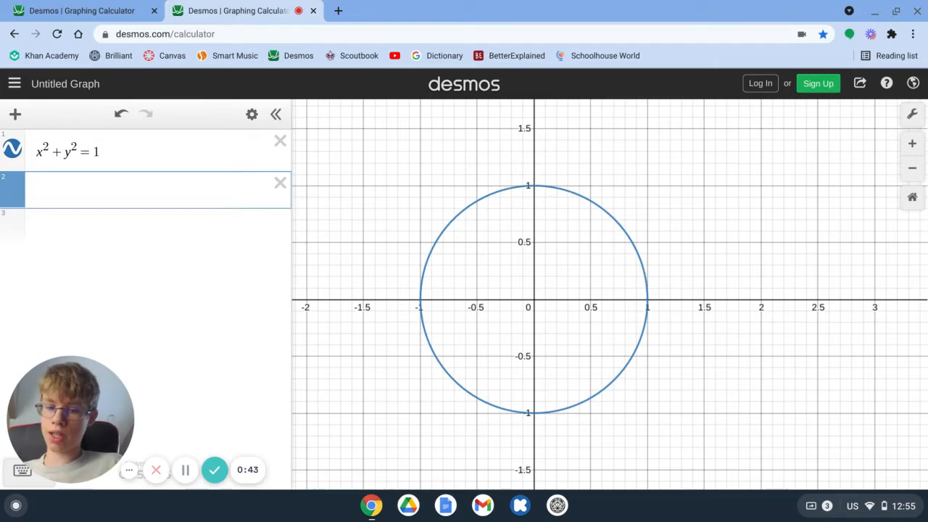
type("(")
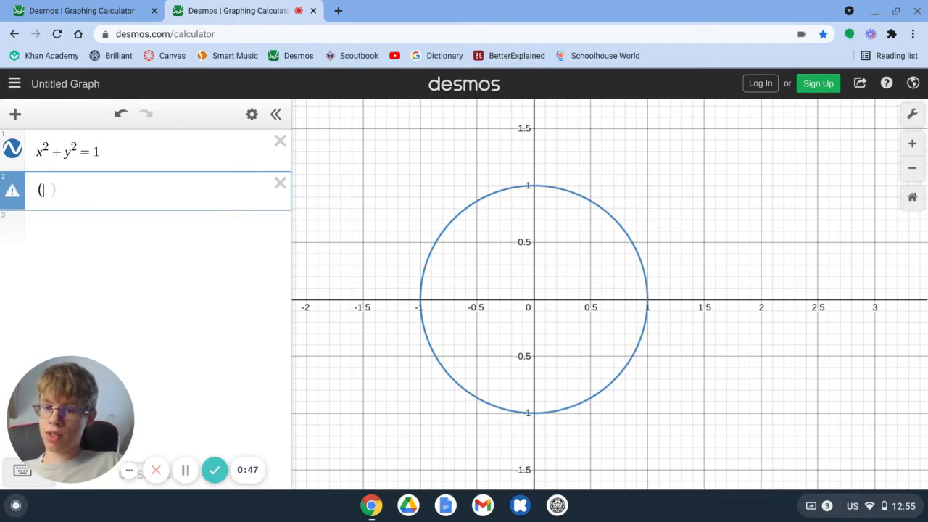
type("cos t, ")
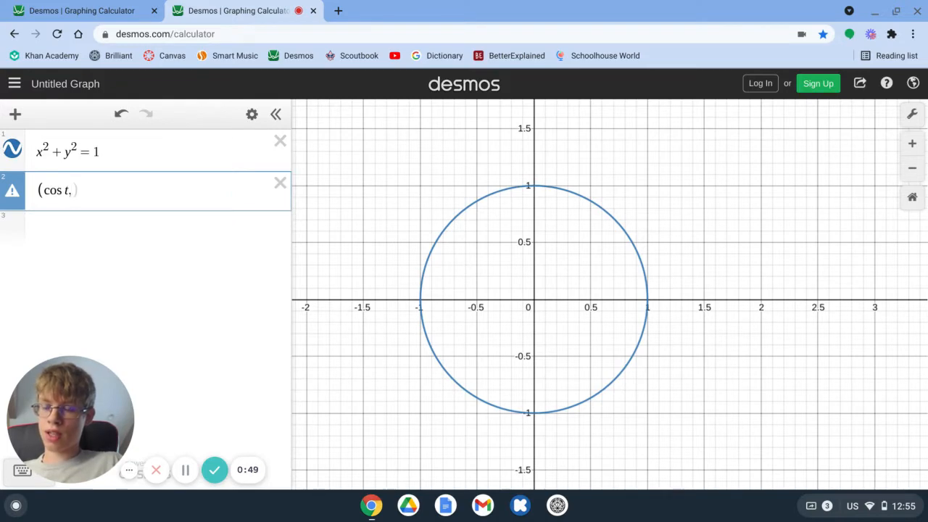
type("sin")
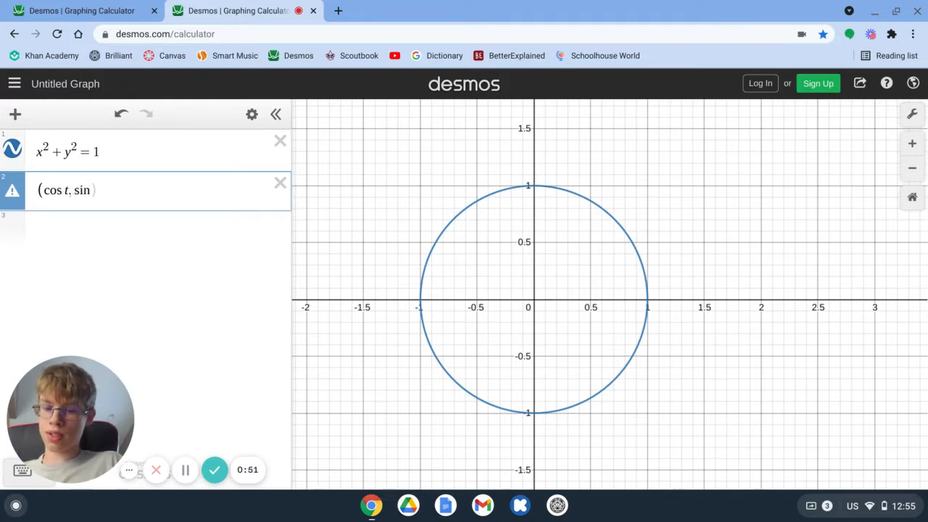
type(" t)")
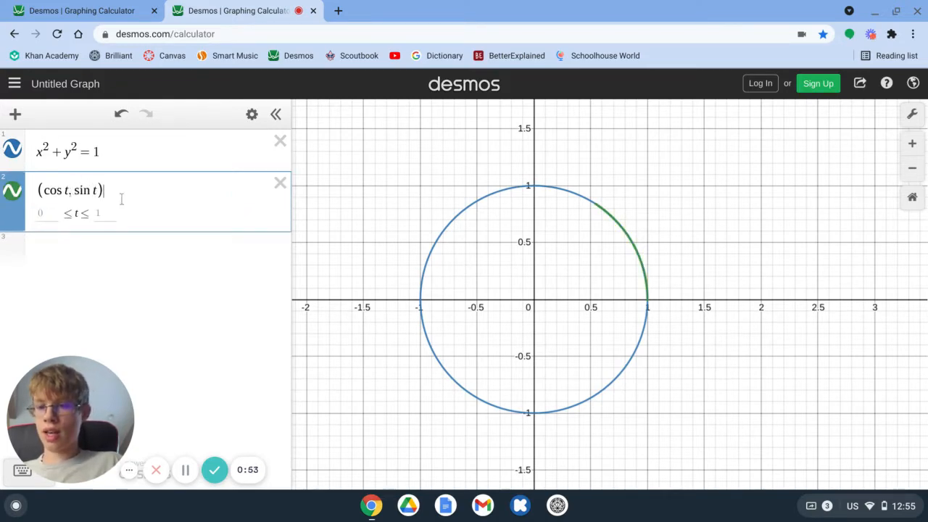
- Define t = 1 in a new expression, animate it, and set its slider to about 2.8
key("Return")
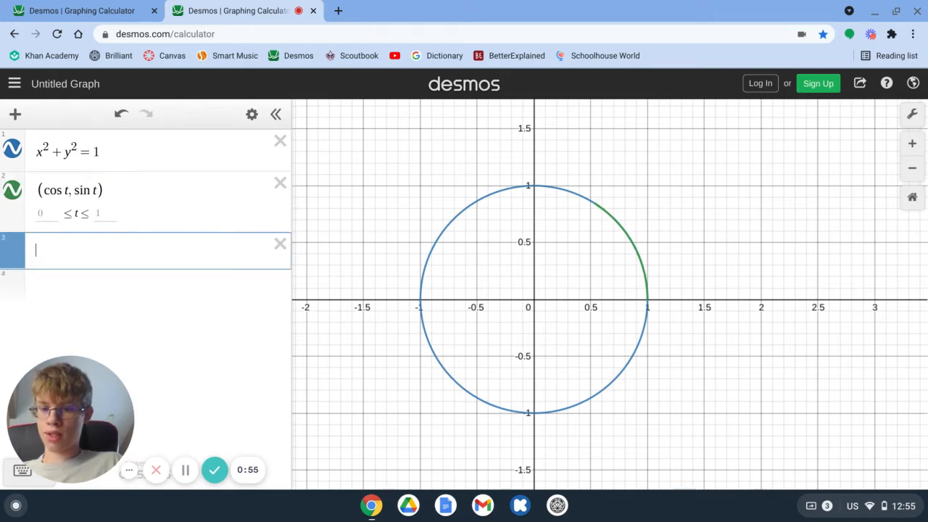
type("t=1")
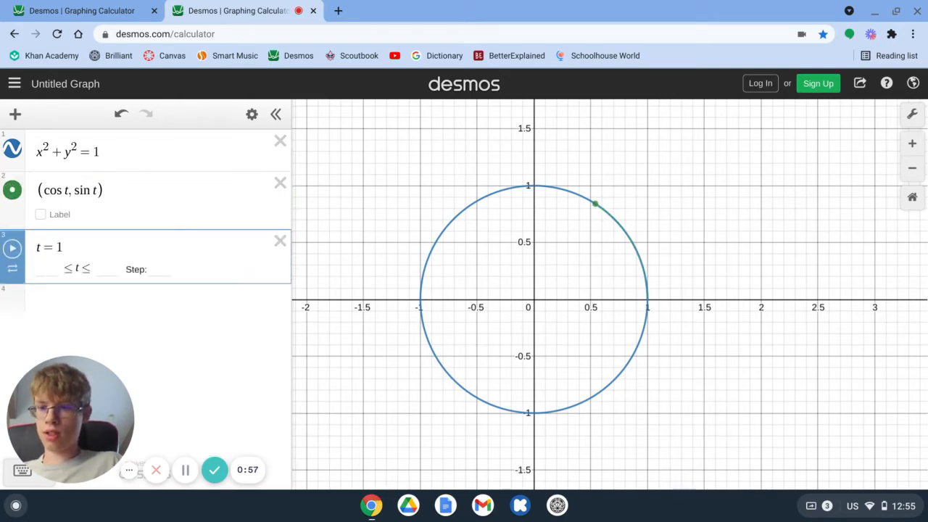
left_click(12, 248)
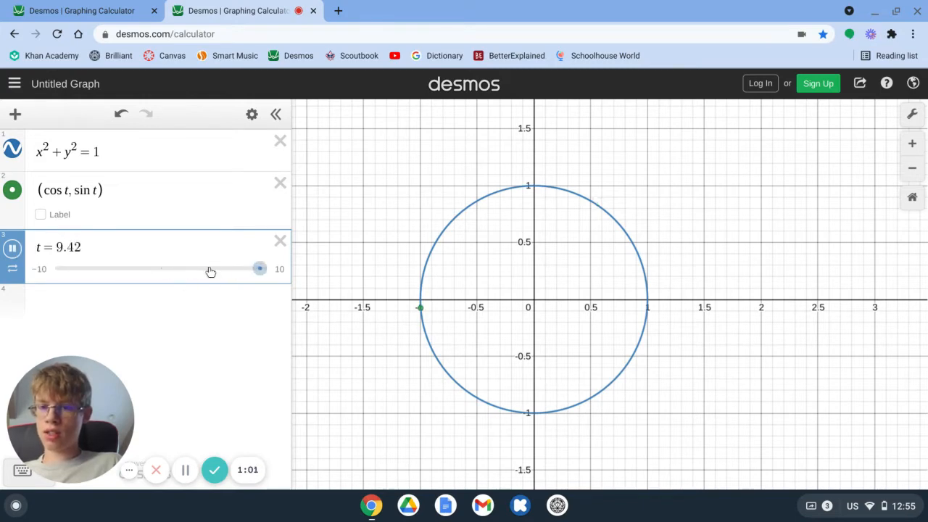
left_click_drag(234, 270, 201, 280)
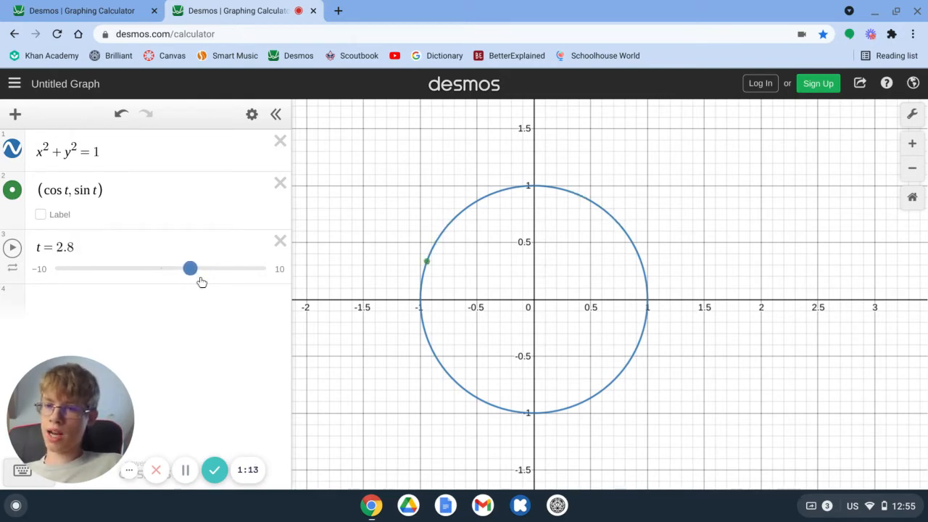
- Set t to π in its definition
left_click(149, 248)
key("BackSpace")
key("BackSpace")
key("BackSpace")
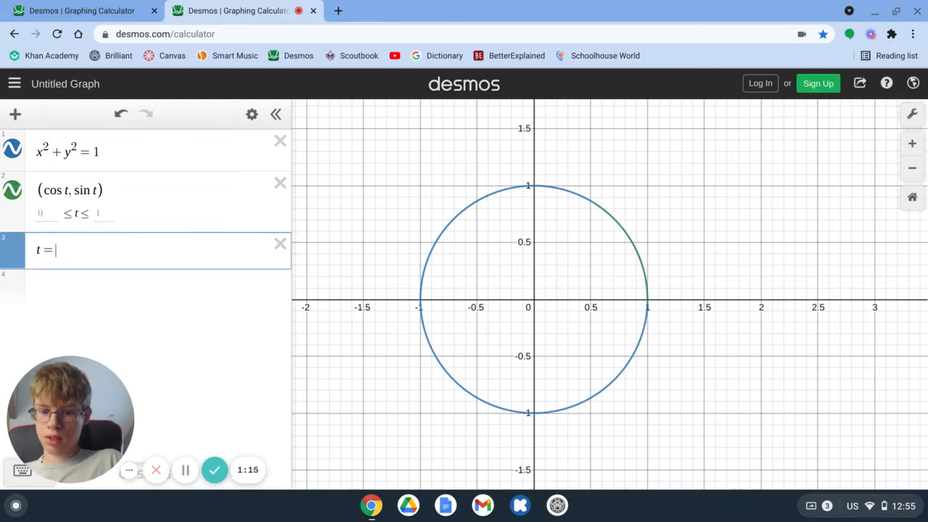
type("pi")
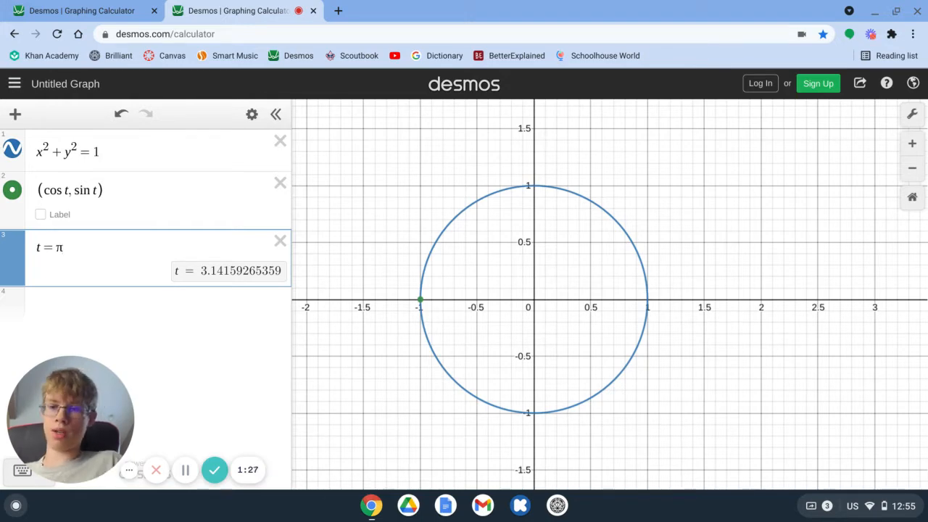
- Set t back to 1, animate the point around the circle, and stop the animation at about t = 2.08
key("BackSpace")
type("1")
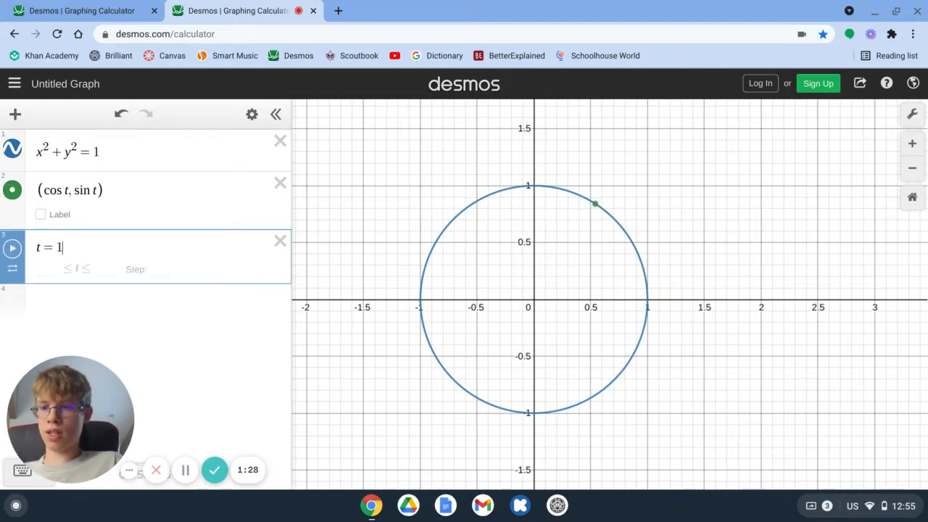
left_click(13, 250)
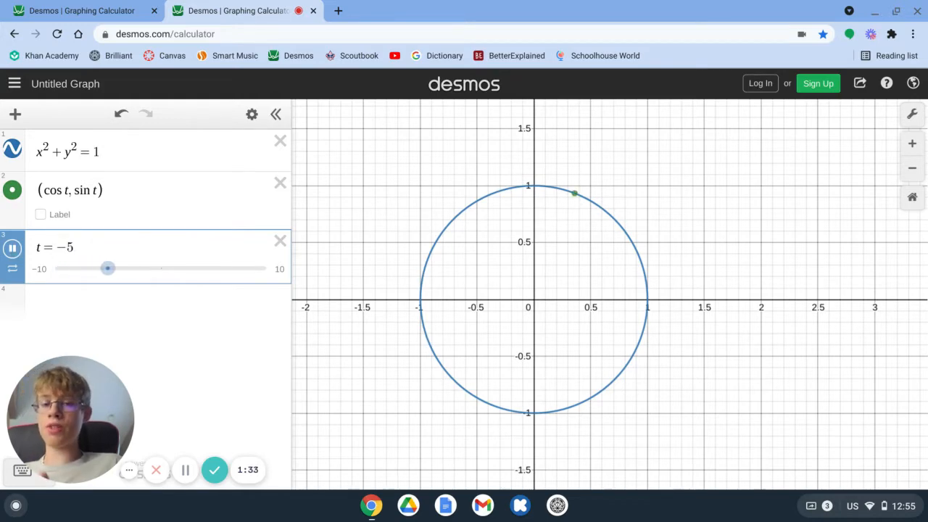
left_click(13, 250)
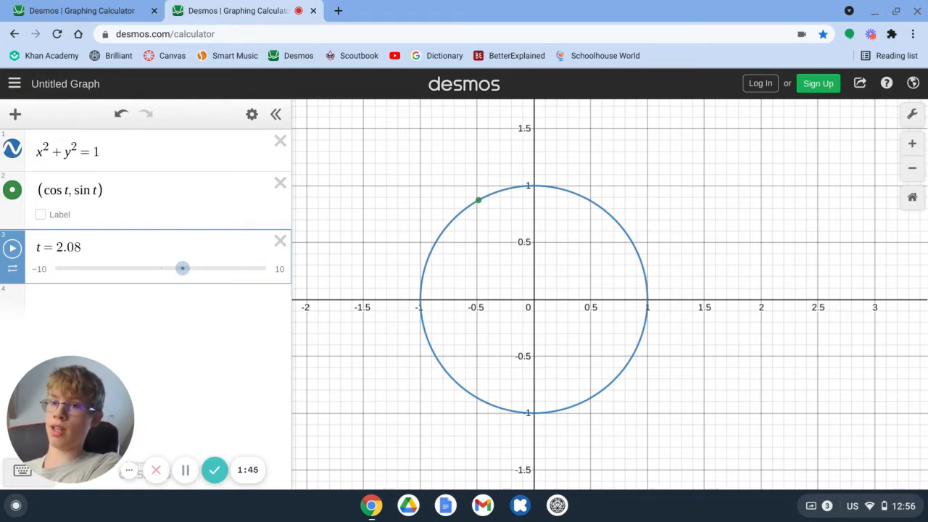
- Add the point-slope line y − b = m(x − a) below the t slider, with sliders for b, m and a
left_click(152, 244)
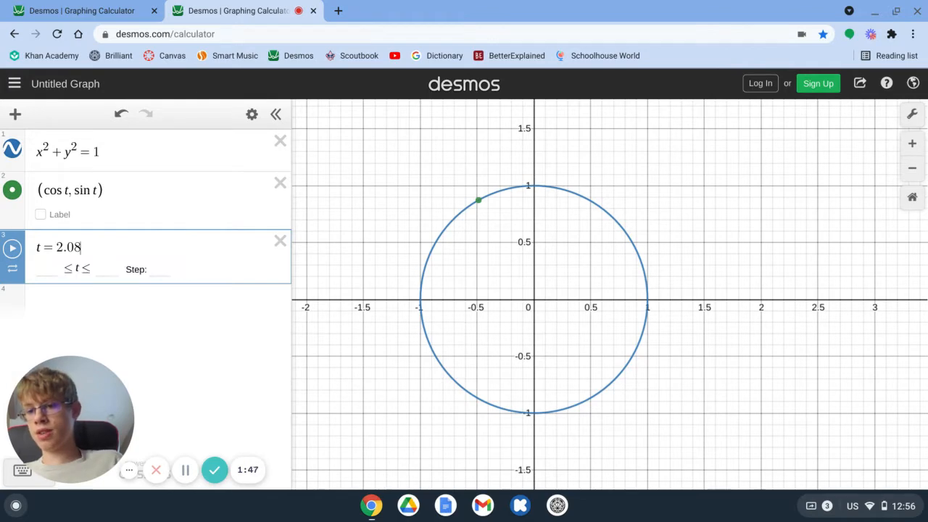
key("Return")
type("y-")
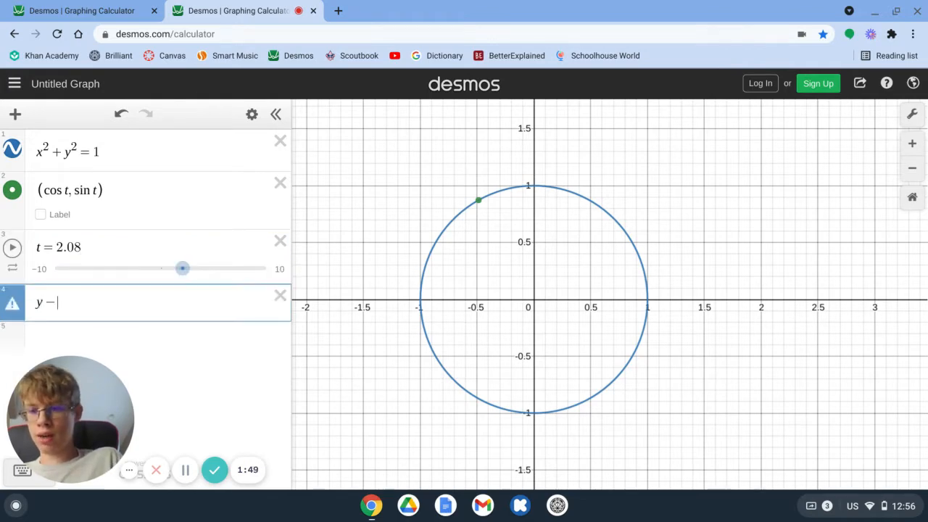
type("b=")
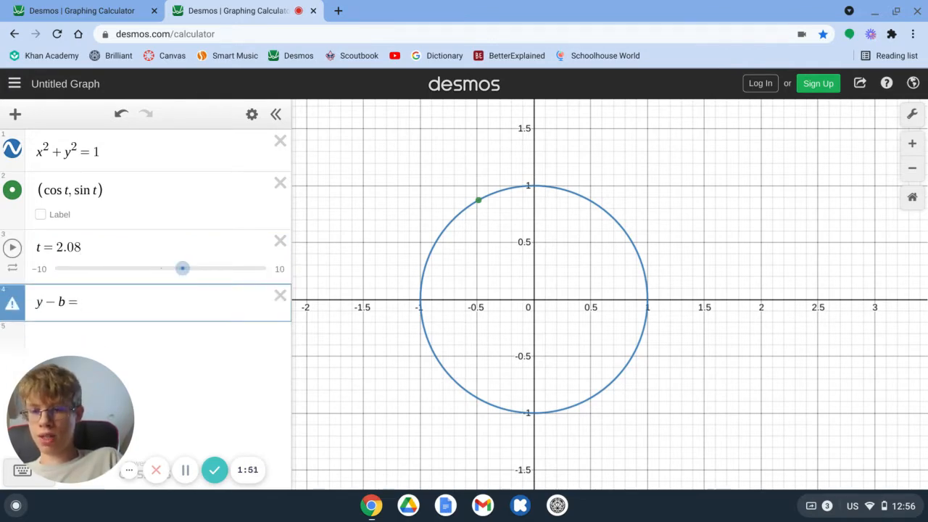
type("m(")
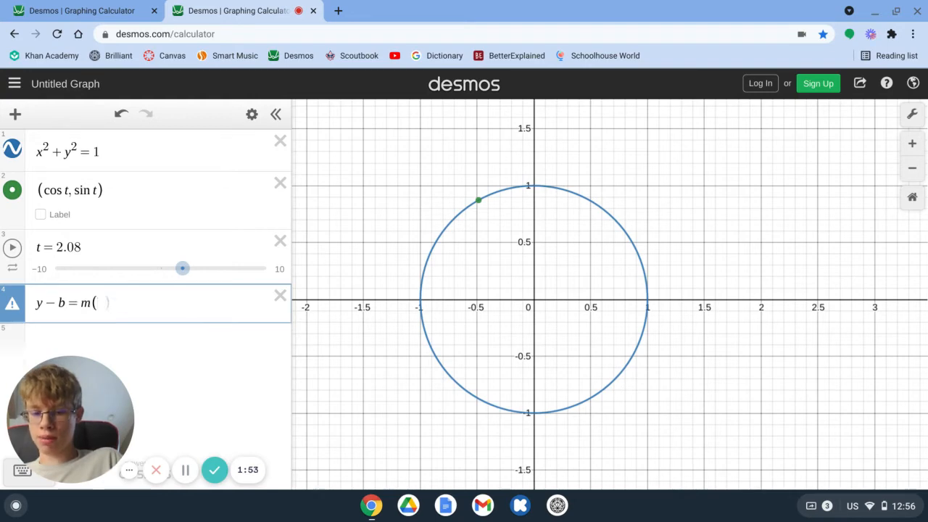
type("x-a)")
key("Return")
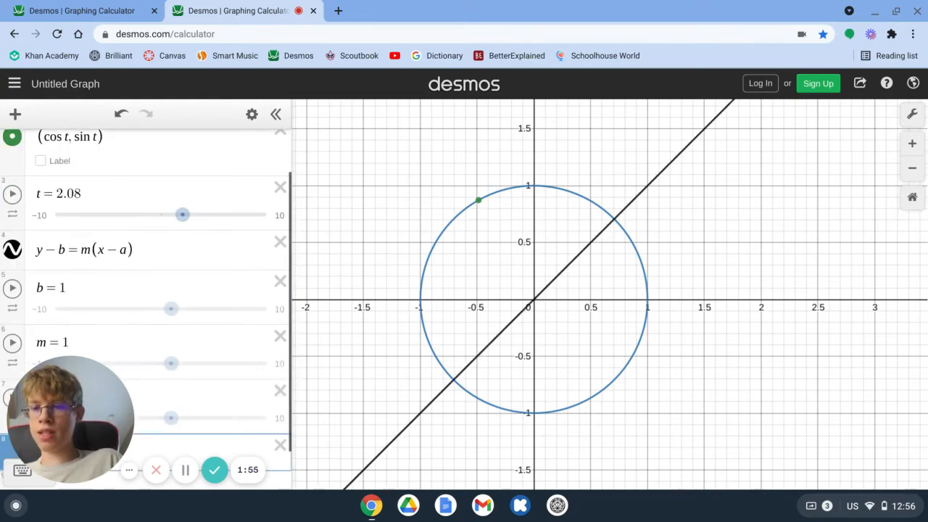
- Plot the movable point (a, b) below the line equation and move it to about (−1, 0.81)
left_click(166, 259)
key("Return")
type("(a,b")
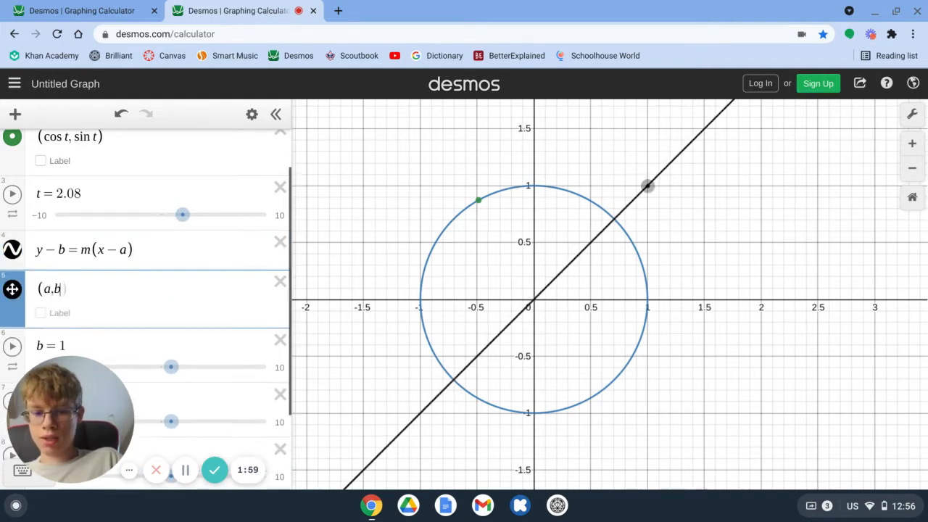
left_click_drag(647, 186, 416, 209)
- Set the slope m to about 2.9 and move the point (a, b) to about (1.45, 0.61)
scroll(182, 256, "down", 1)
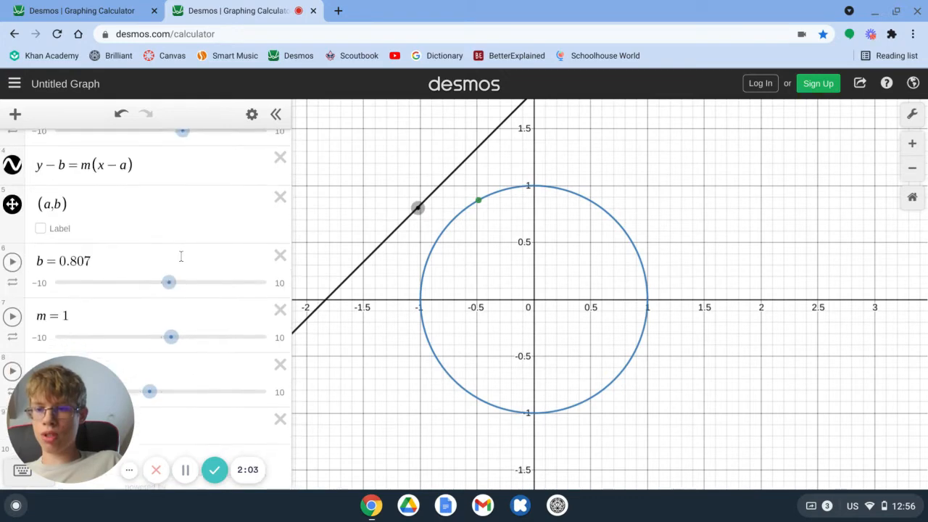
left_click_drag(172, 338, 193, 340)
left_click_drag(418, 209, 700, 236)
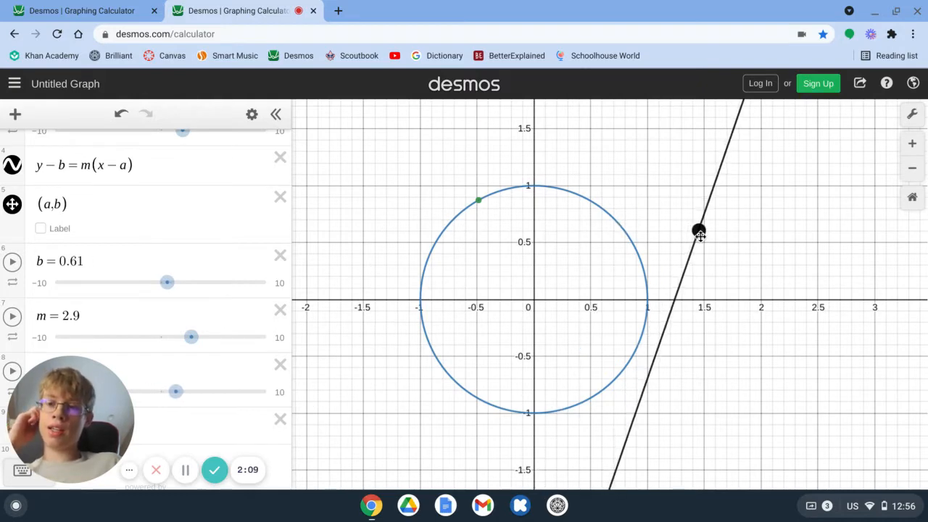
- Move the point (a, b) onto the circle's green point at about (−0.49, 0.88) and set the slope m to 0.5
scroll(257, 222, "up", 4)
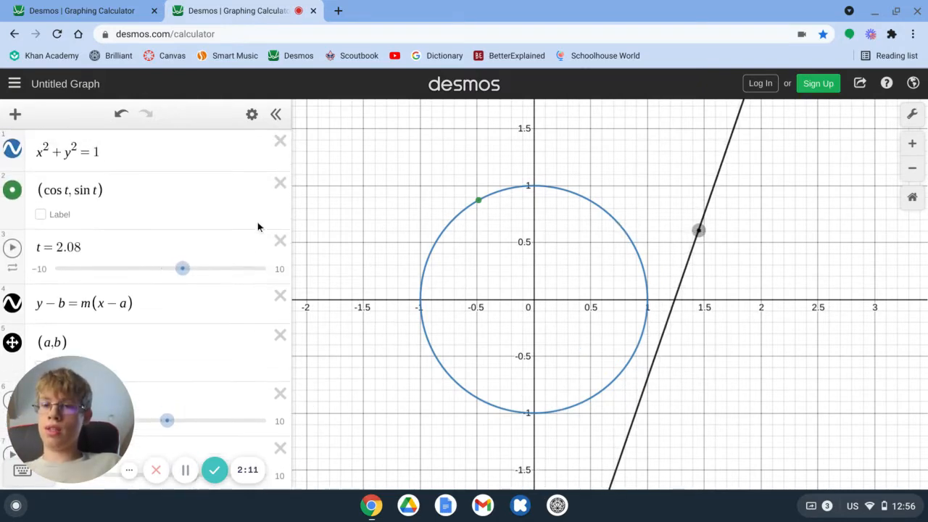
scroll(261, 227, "down", 3)
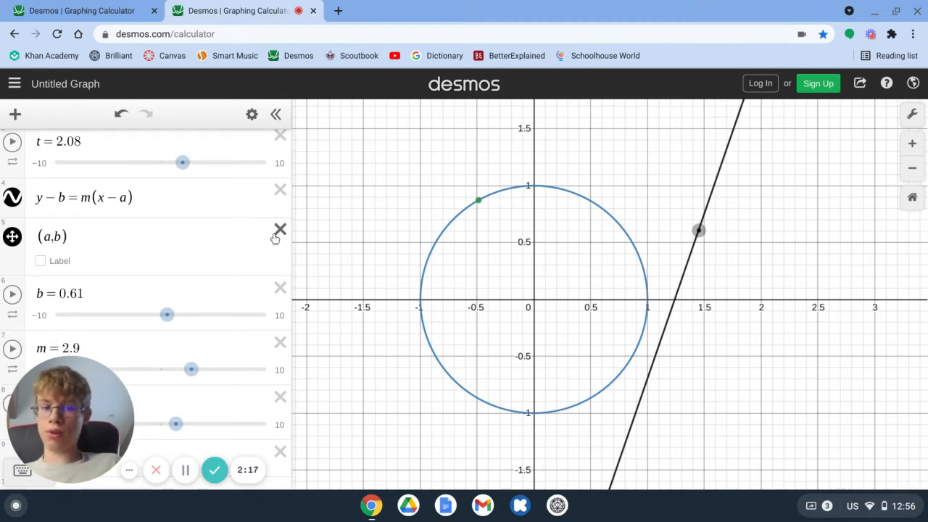
left_click_drag(697, 231, 476, 198)
scroll(122, 325, "down", 1)
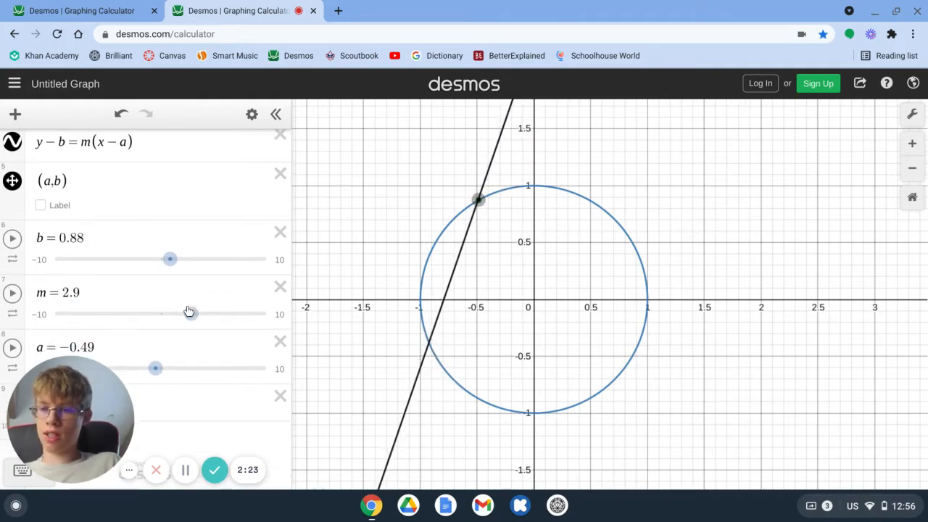
left_click_drag(188, 312, 167, 315)
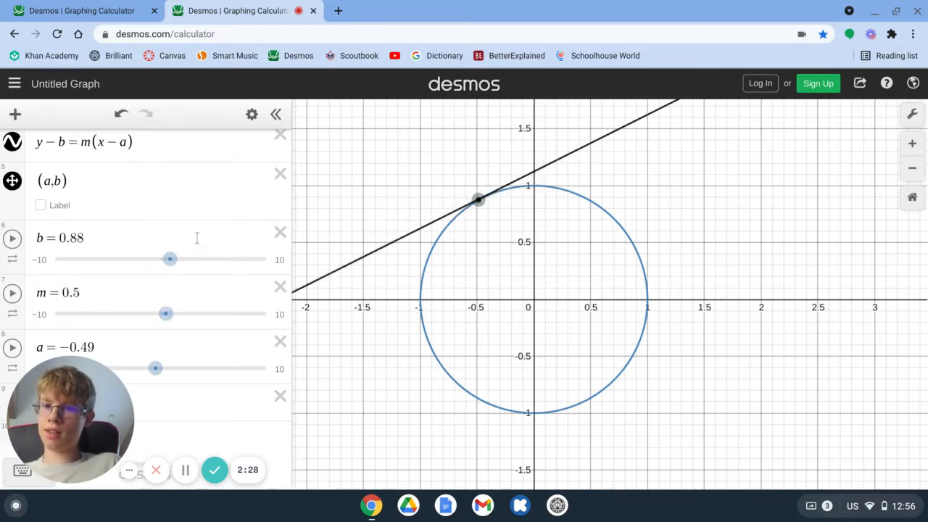
- Delete the b slider, the point (a, b), and the m and a sliders, keeping the line equation
left_click(280, 232)
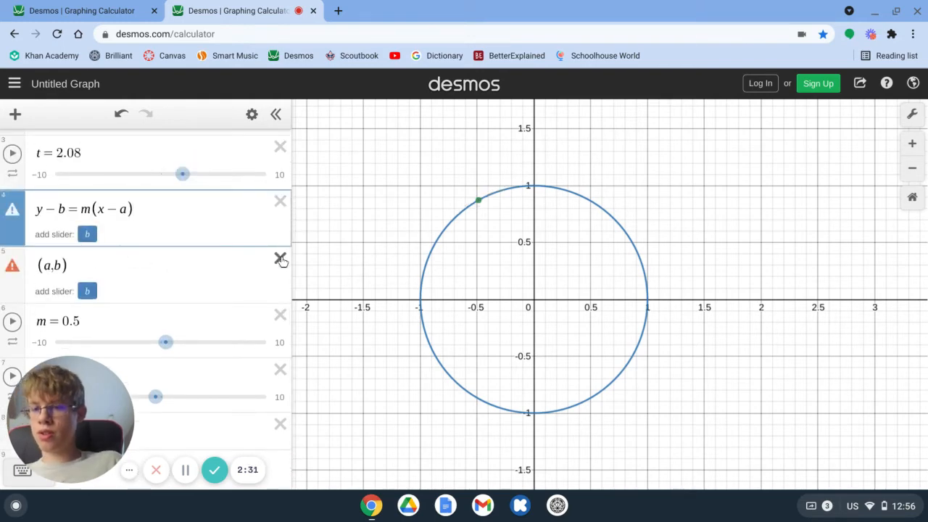
left_click(280, 259)
left_click(282, 281)
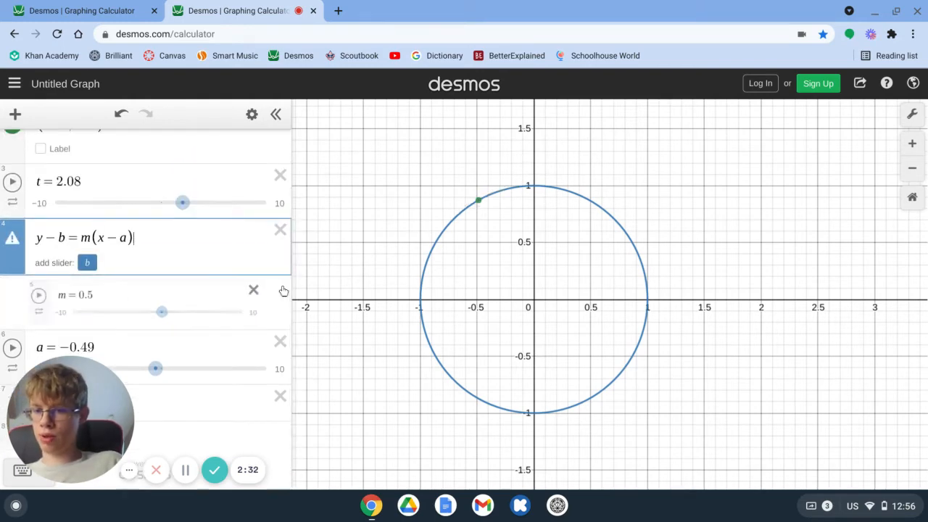
left_click(280, 342)
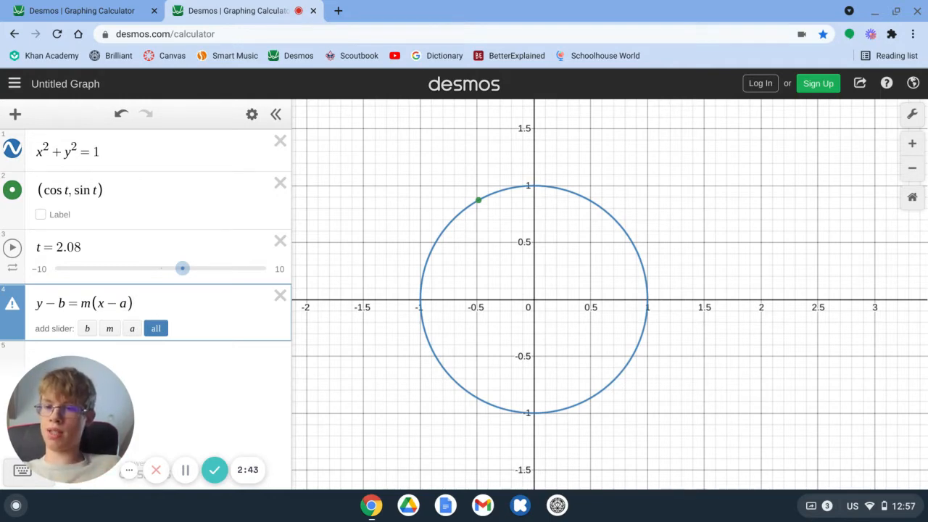
- Replace a with cos t in the point-slope line equation
key("Left")
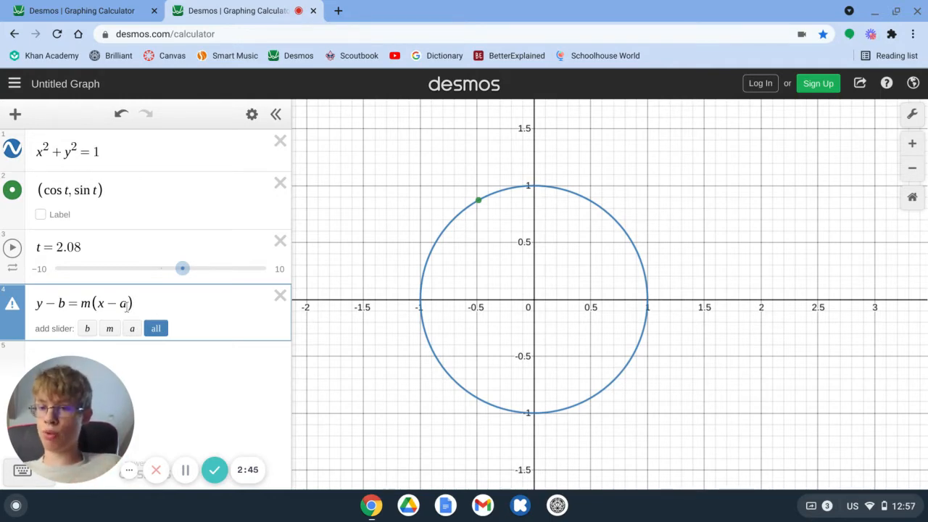
key("BackSpace")
type("cost")
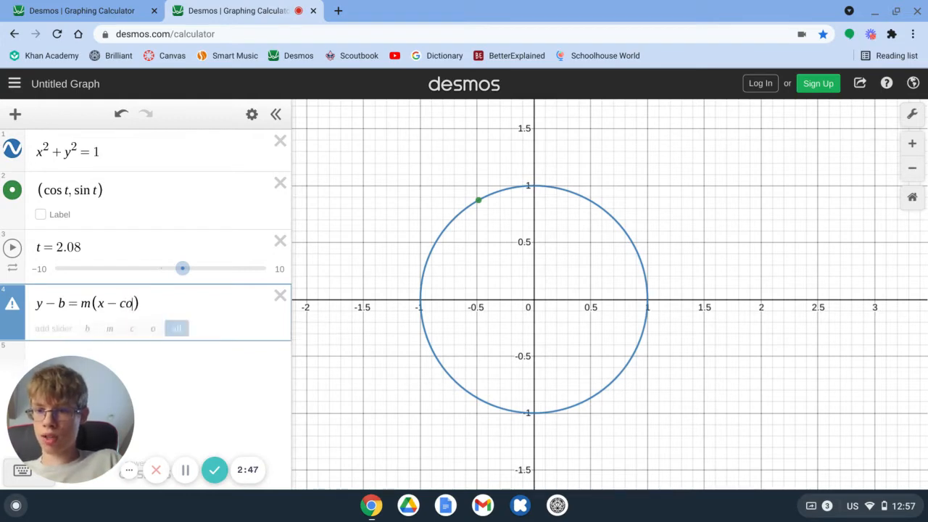
- Replace b with sin t in the point-slope line equation
key("Left")
key("Left")
key("Left")
key("Left")
key("Left")
key("Left")
key("Left")
key("Left")
key("Left")
key("Left")
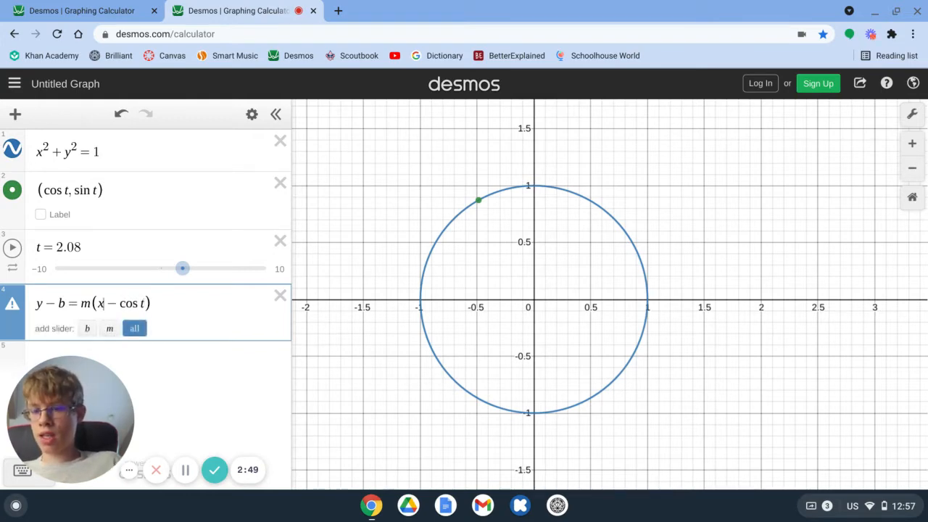
key("BackSpace")
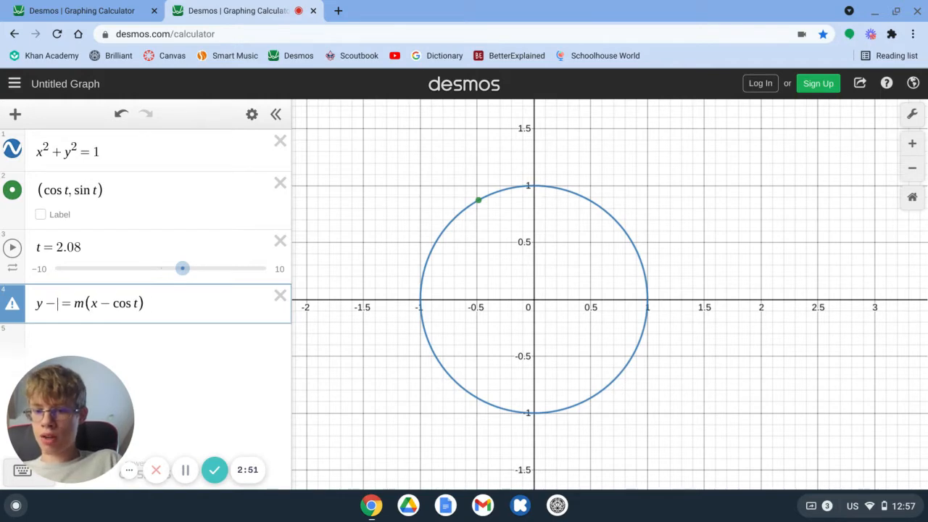
type("sint")
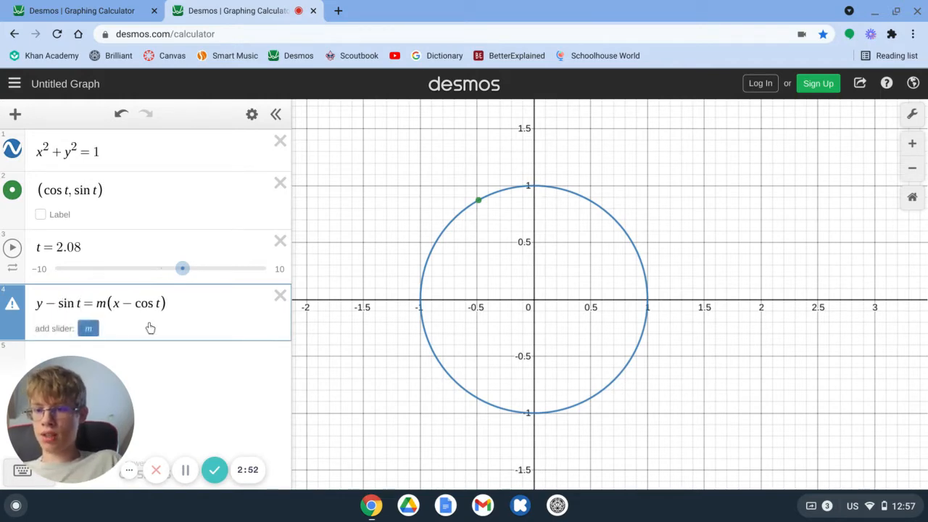
- Add a slider for the slope m and adjust the sliders to m = 1.7 and t = 0
left_click(87, 329)
mouse_move(171, 365)
left_mouse_down()
mouse_move(209, 363)
mouse_move(147, 362)
mouse_move(169, 363)
left_mouse_up()
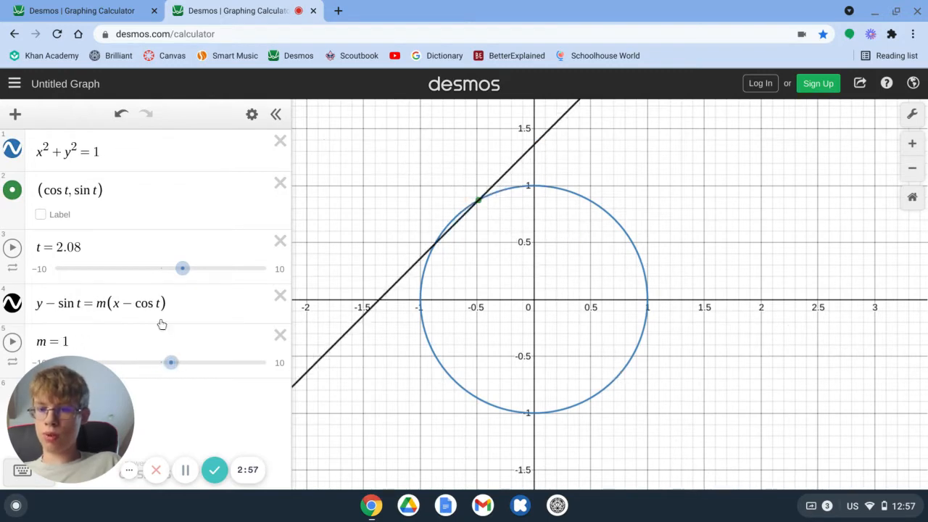
left_click_drag(182, 268, 210, 275)
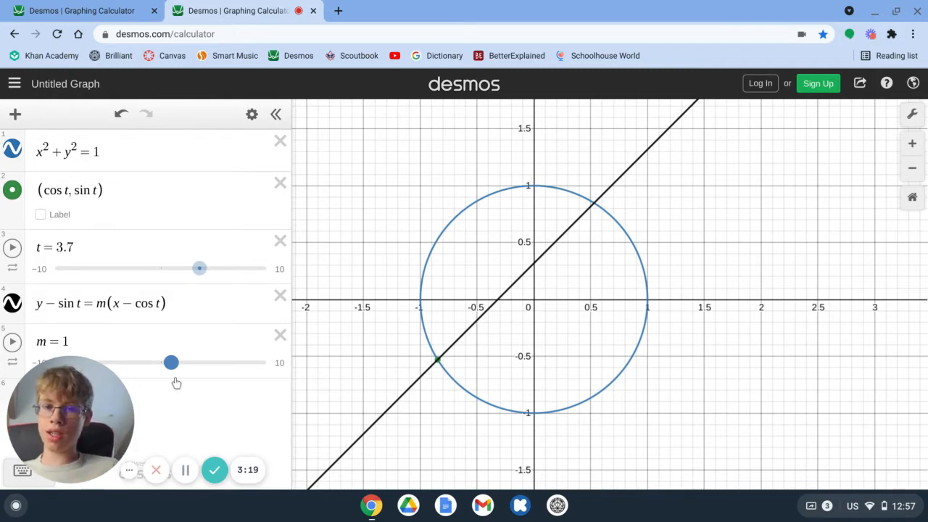
left_click_drag(176, 383, 184, 381)
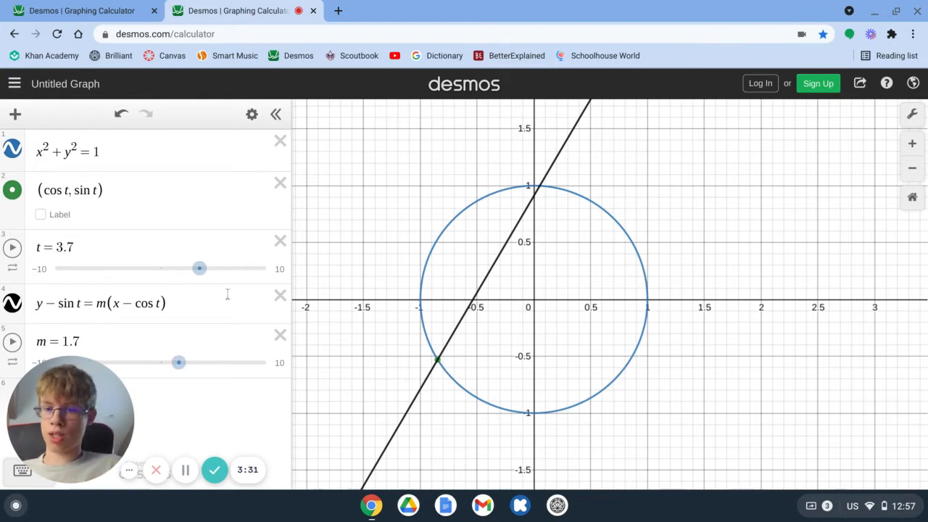
left_click_drag(203, 272, 161, 269)
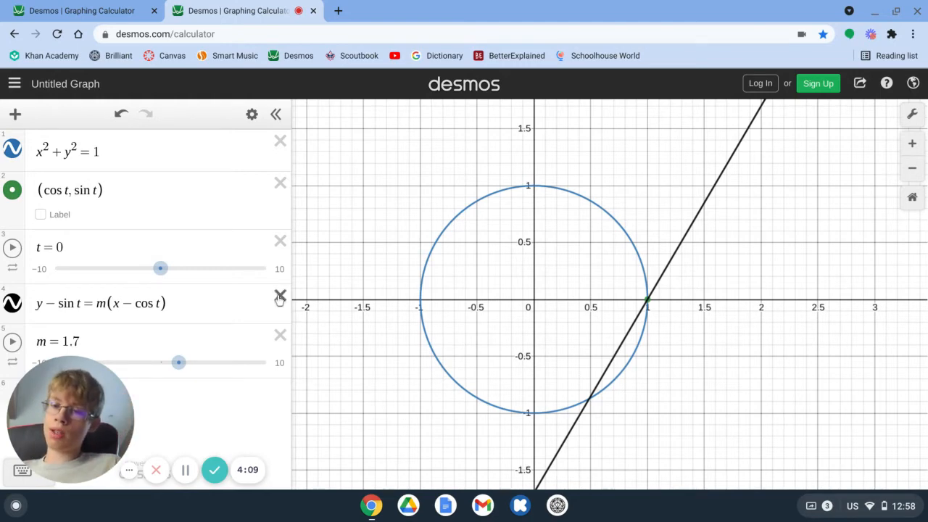
- Enter the fraction x/y as a new expression below the m slider
left_click(198, 334)
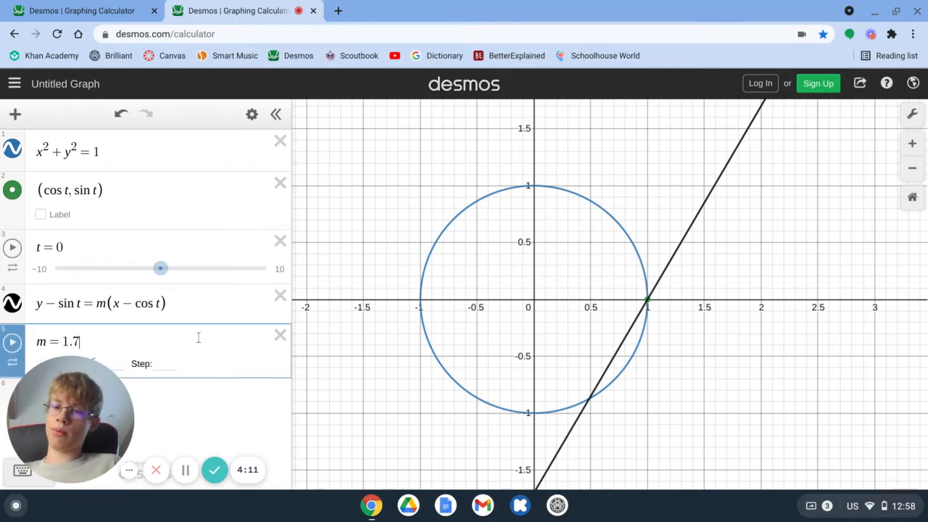
key("Return")
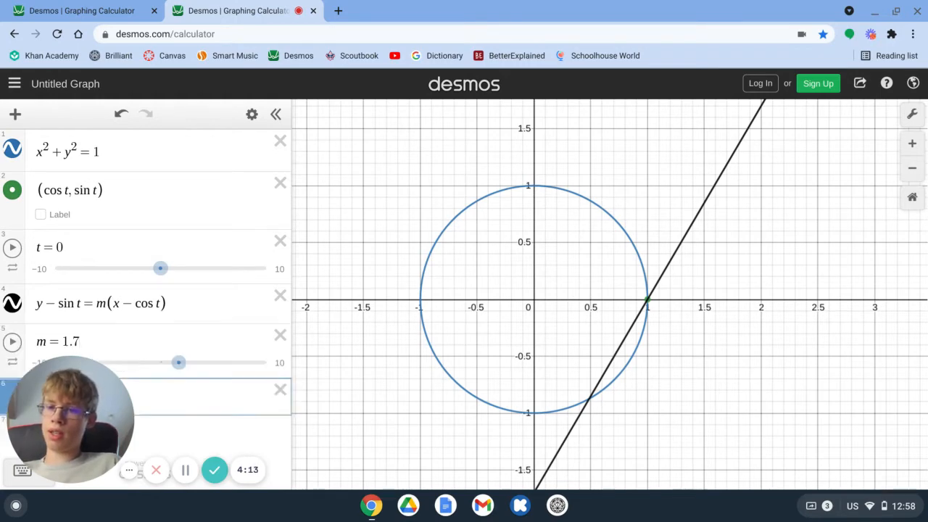
left_click_drag(90, 411, 773, 408)
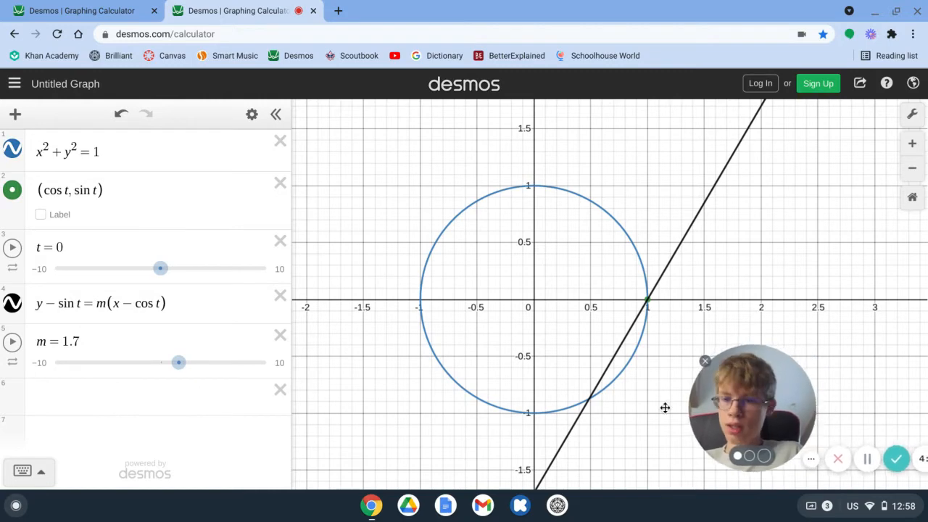
left_click(92, 397)
type("x")
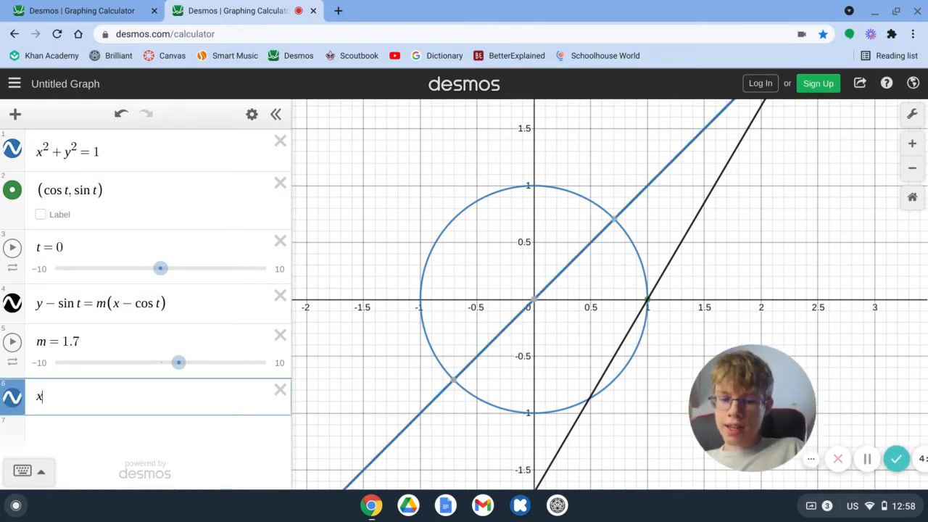
type("/y")
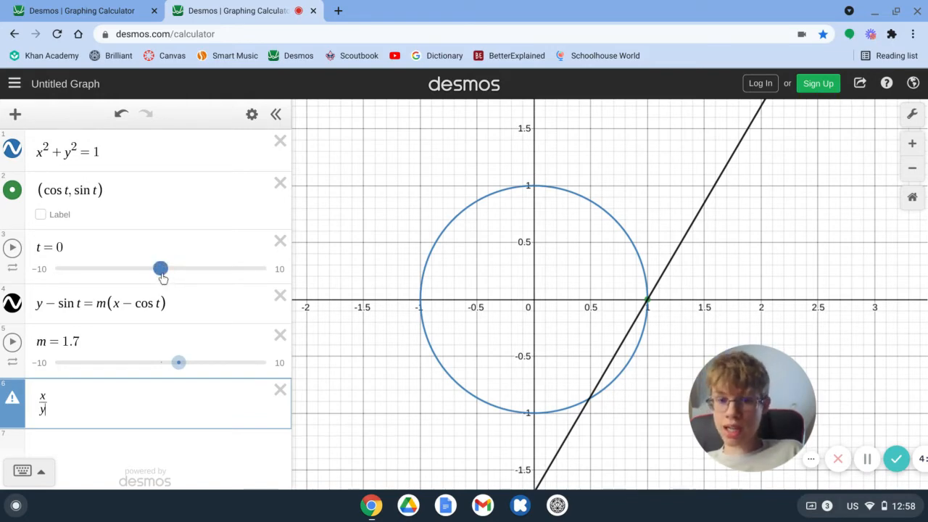
- Set t to 0.8 and the slope m to −1 so the line touches the circle at the green point
left_click_drag(162, 275, 170, 277)
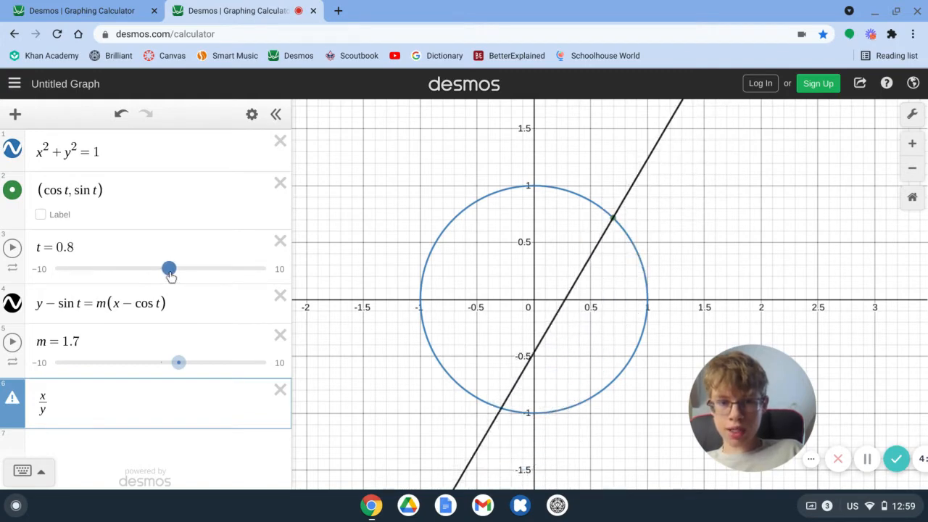
left_click(170, 277)
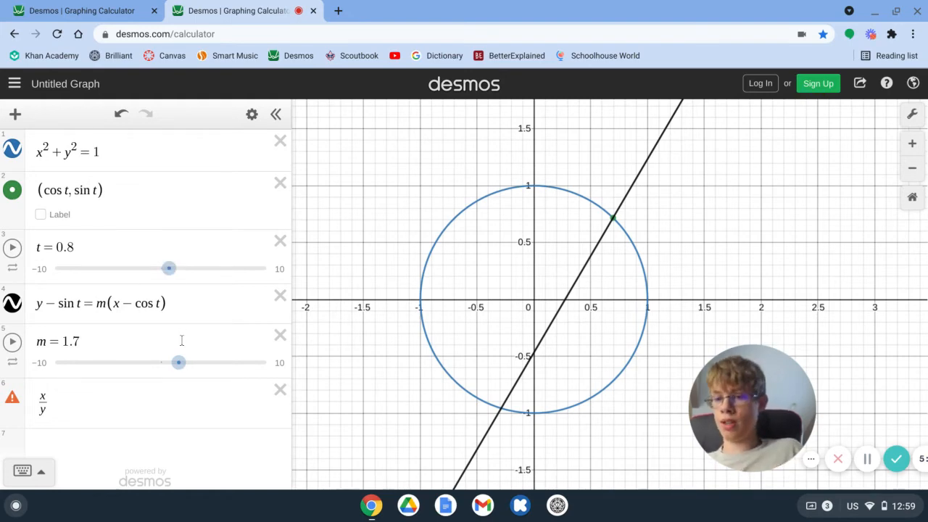
left_click_drag(180, 362, 175, 367)
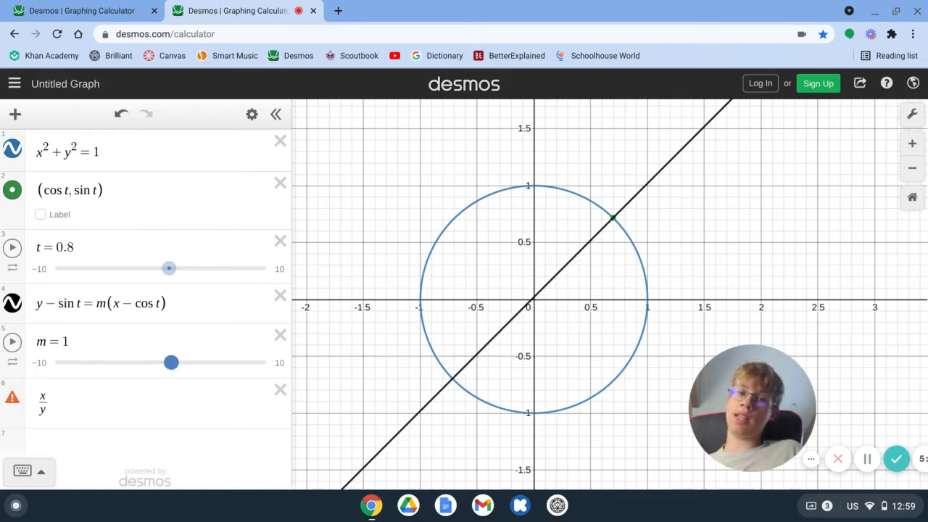
left_click_drag(172, 363, 151, 362)
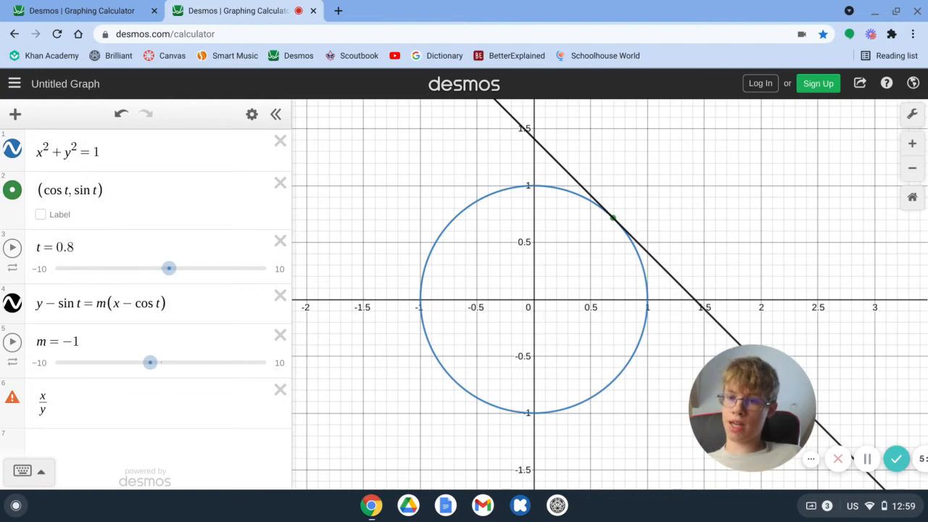
- Change the fraction x/y to −x/y and set the sliders to t = 2.4 and m = 1.1
left_click(41, 396)
type("-")
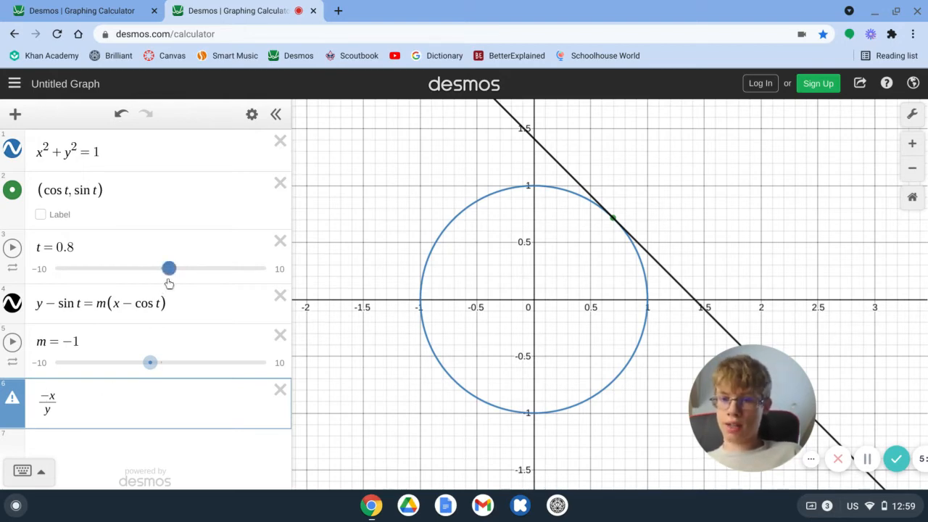
left_click_drag(169, 283, 186, 285)
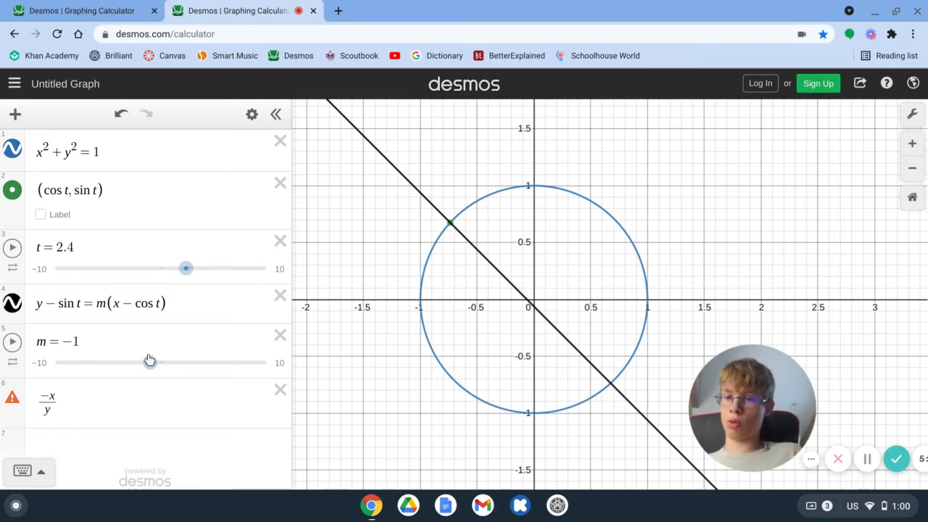
left_click_drag(150, 363, 174, 364)
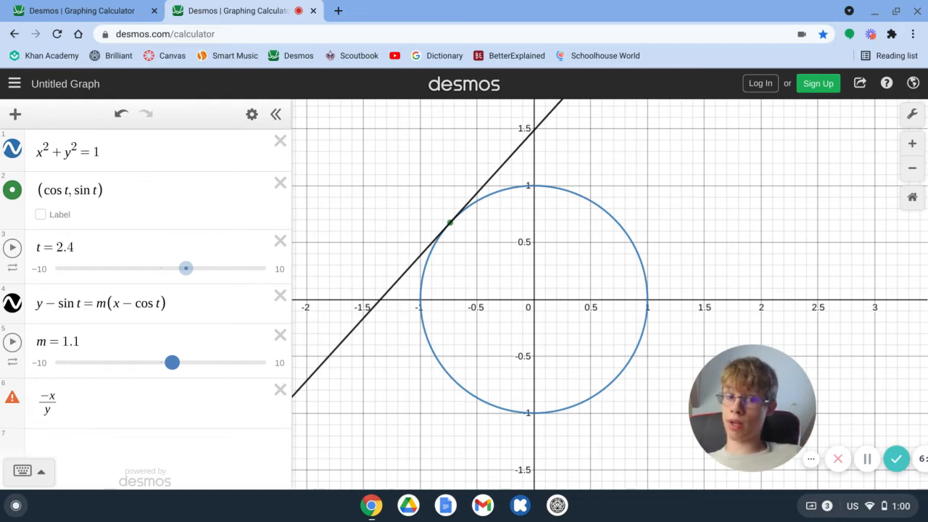
- Try replacing the slope m with −x/y in the point-slope line equation
left_click(107, 306)
key("BackSpace")
type("-x/")
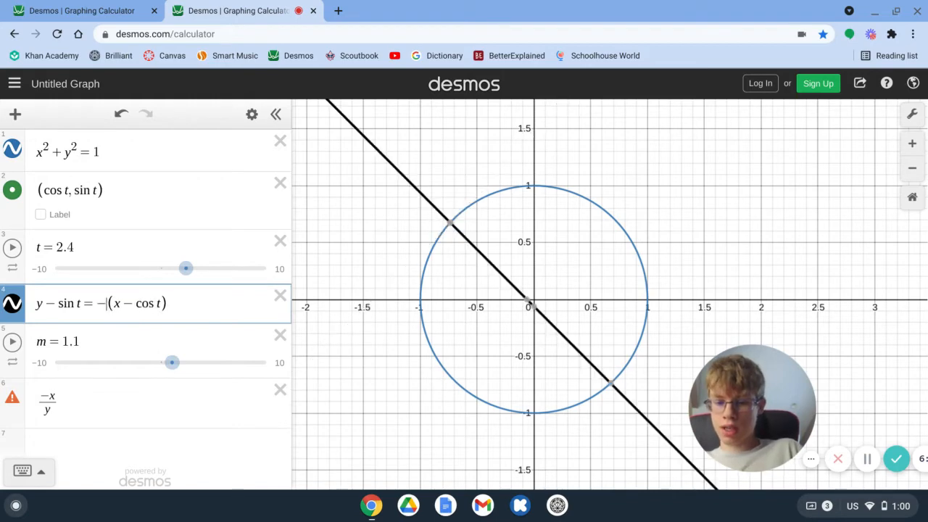
type("y")
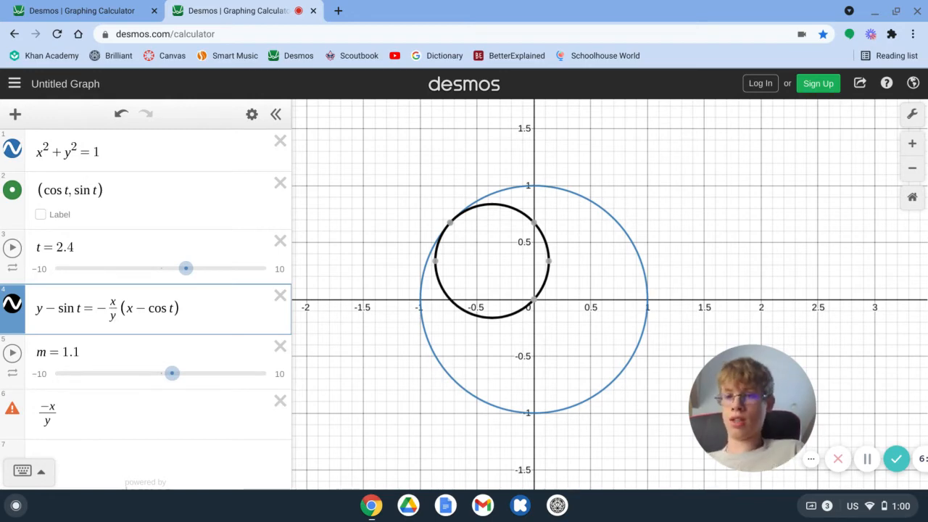
- Remove the −x/y factor from the line equation, leaving y − sin t = (x − cos t)
key("BackSpace")
key("BackSpace")
key("BackSpace")
key("BackSpace")
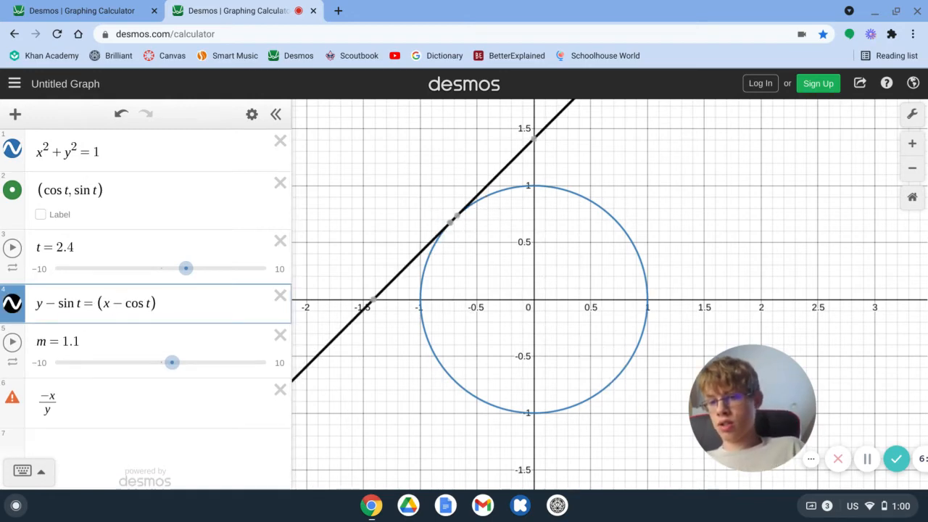
- Turn the separate −x/y expression into the equation m = −x/y and add an empty row below it
left_click(39, 397)
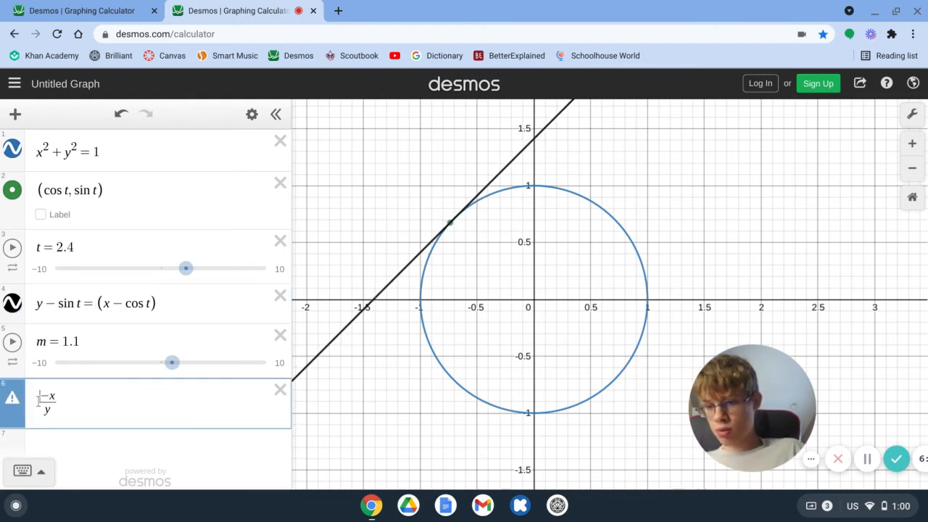
type("m =")
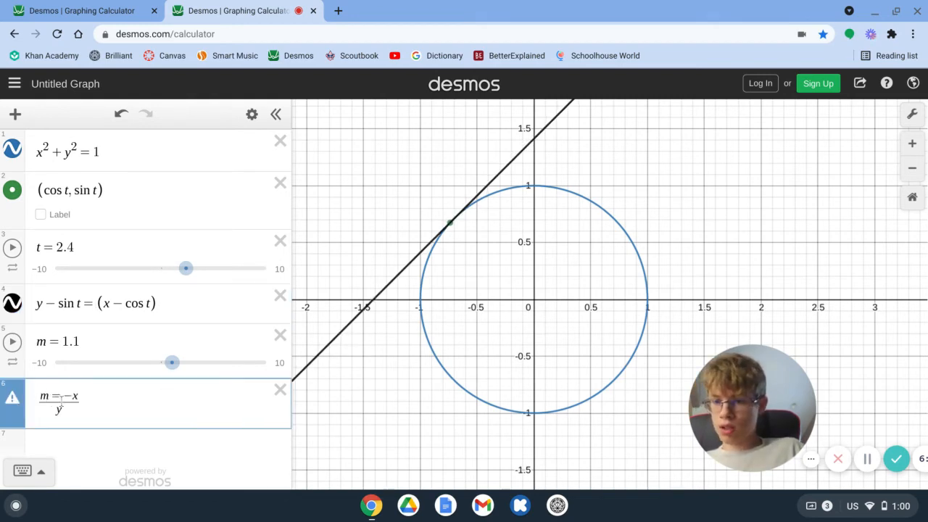
key("BackSpace")
type("m=")
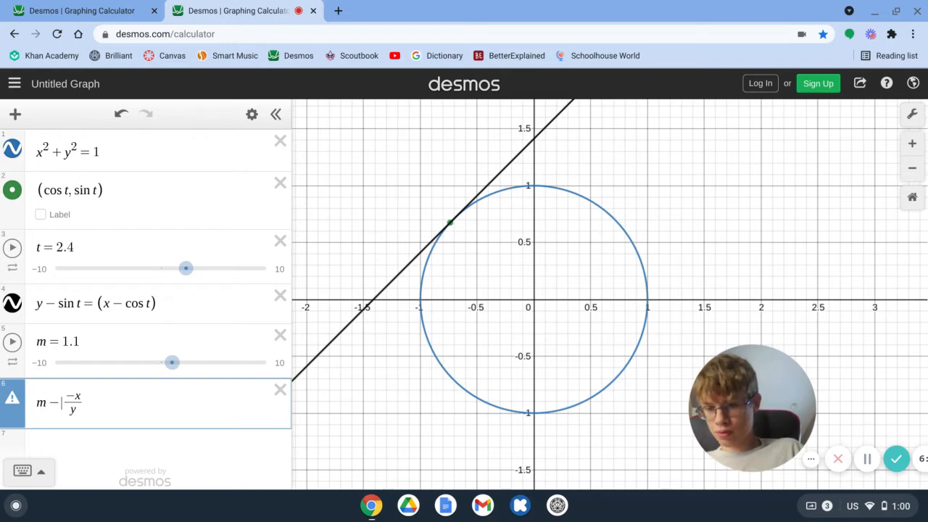
key("BackSpace")
type("=")
key("Return")
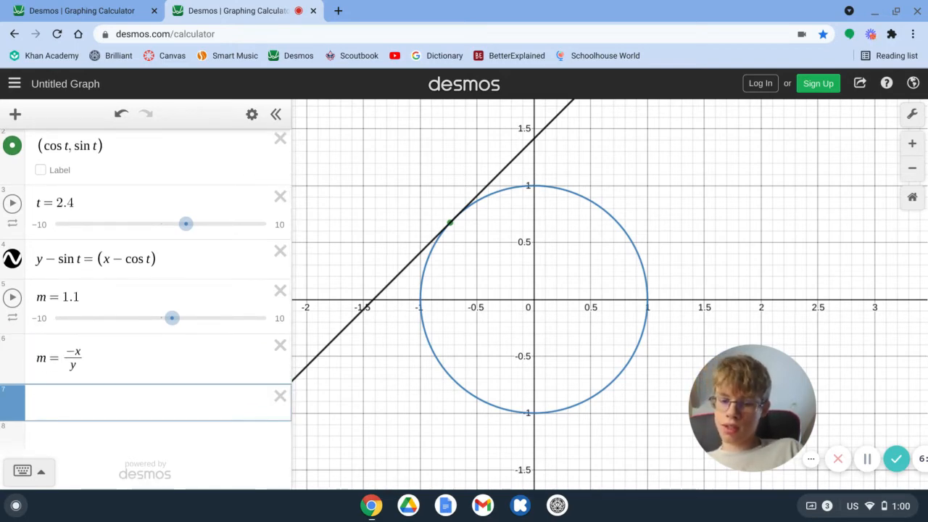
- Enter the equations x = cos t and y = sin t on separate rows below m = −x/y
type("x=cosx")
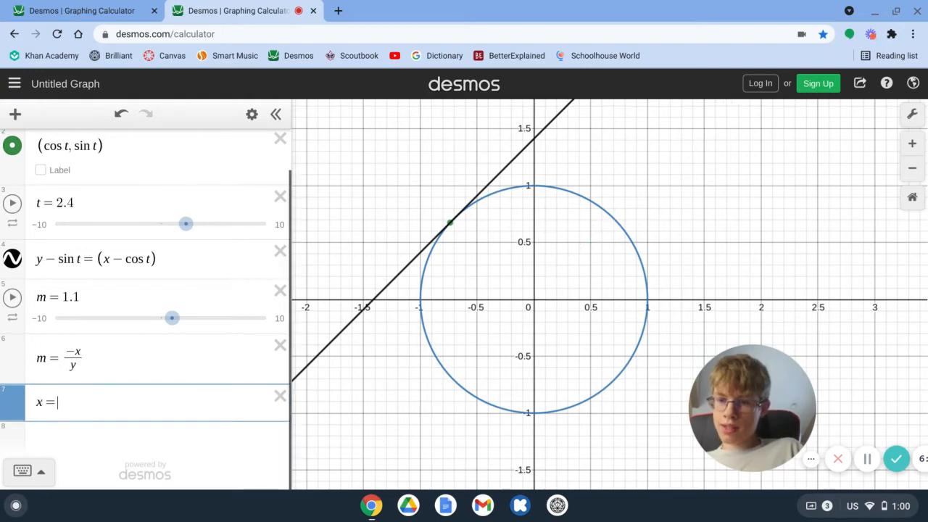
key("BackSpace")
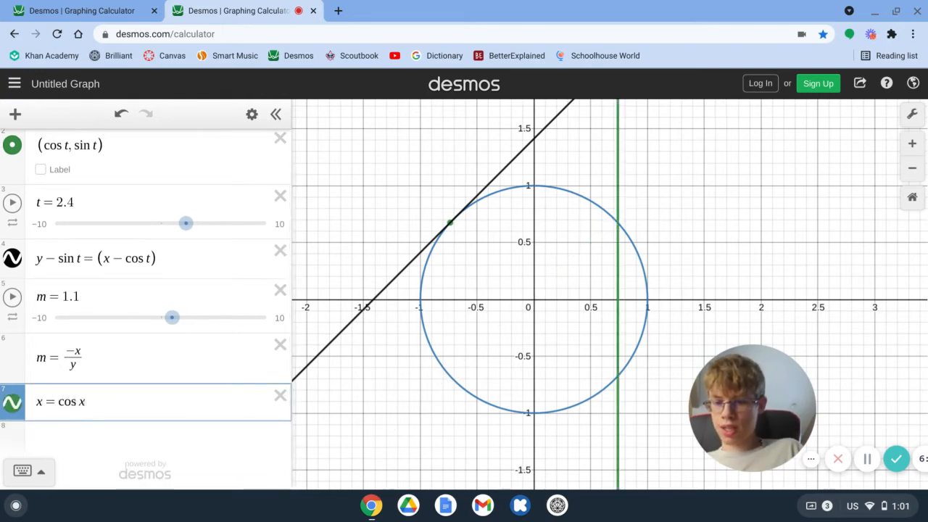
type("t")
key("Return")
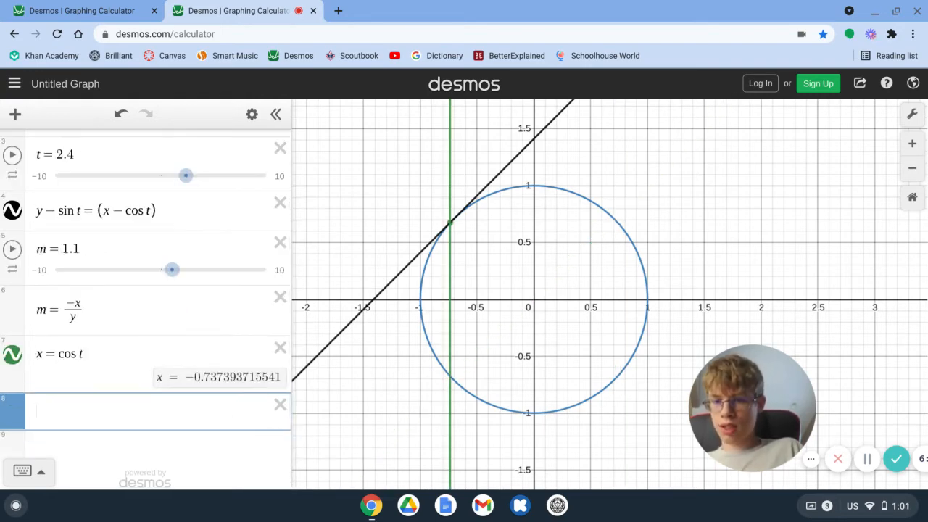
type("y ")
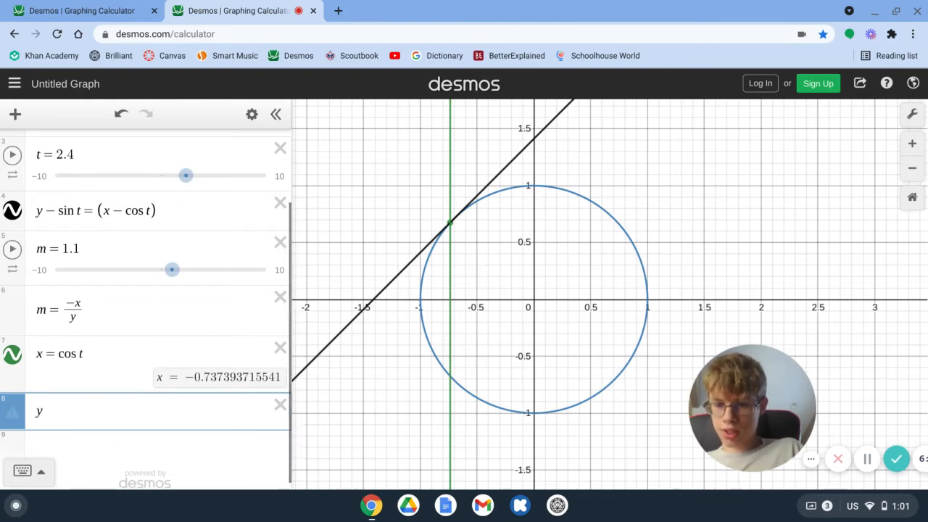
type("= sin t")
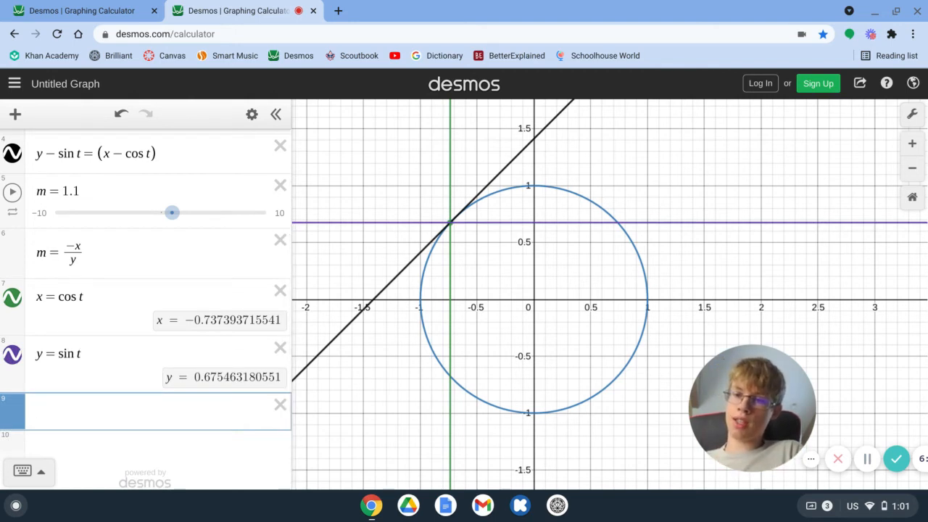
- Enter m = −cos t / sin t on the empty row below y = sin t
type("m=")
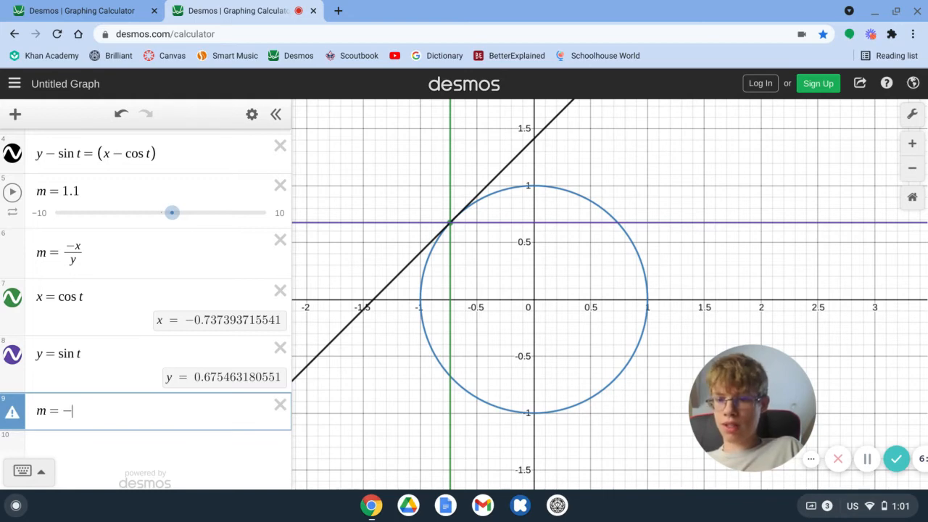
type("-/")
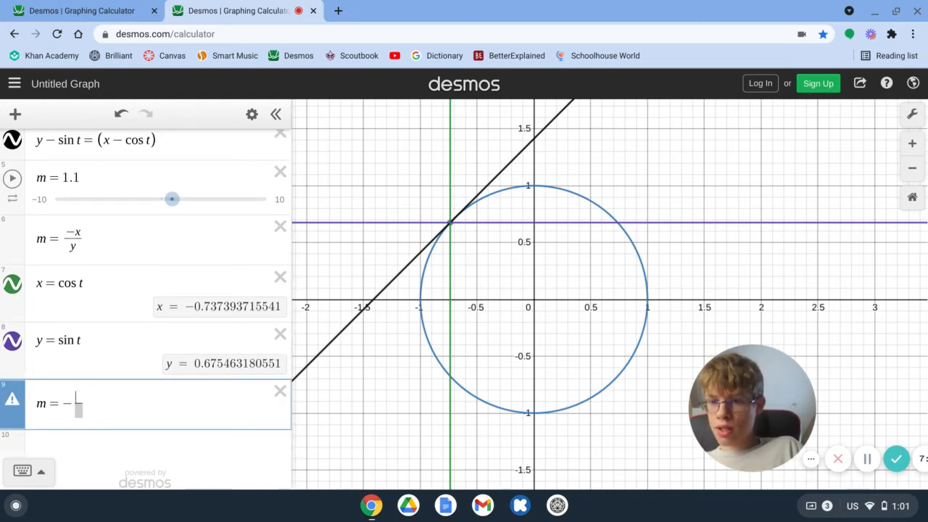
type("cos t/")
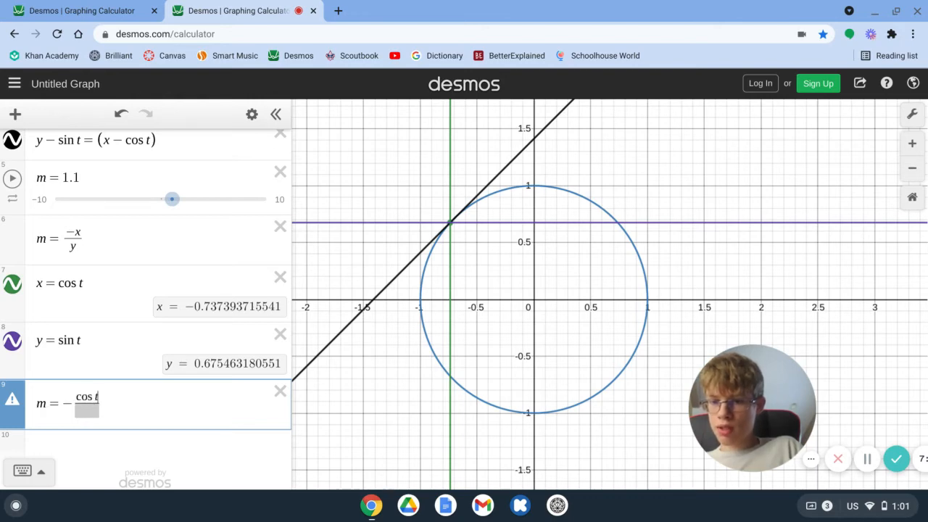
key("Down")
type("sin t")
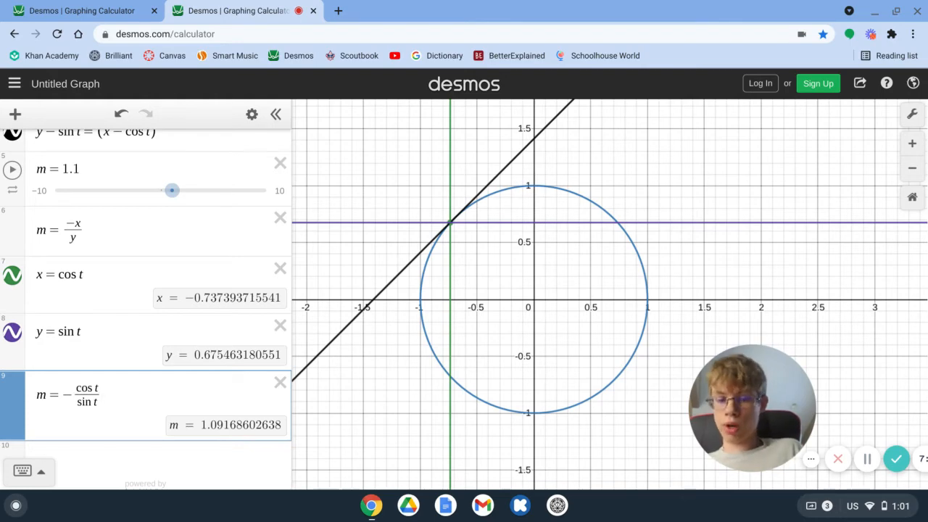
- Extend the m = −cos t / sin t equation with = −1/tan t
type("=-1/")
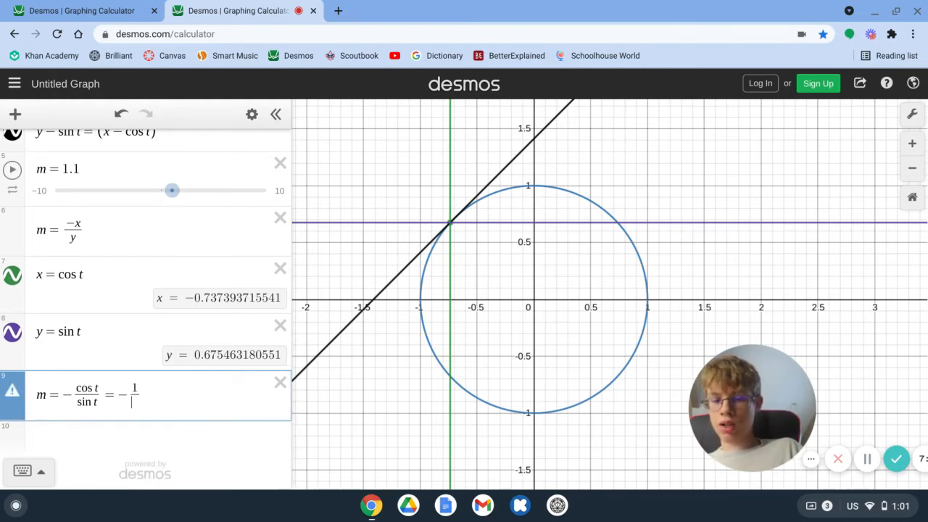
type("tan")
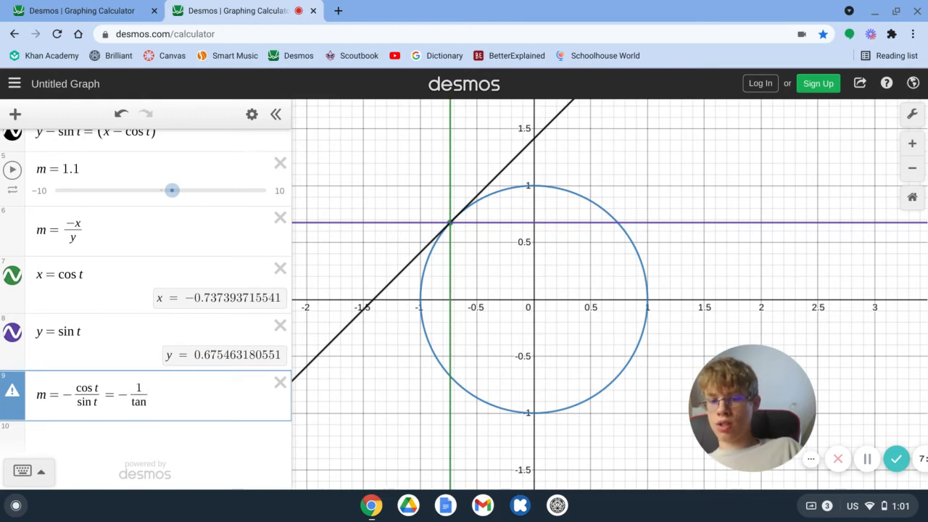
type("x")
key("BackSpace")
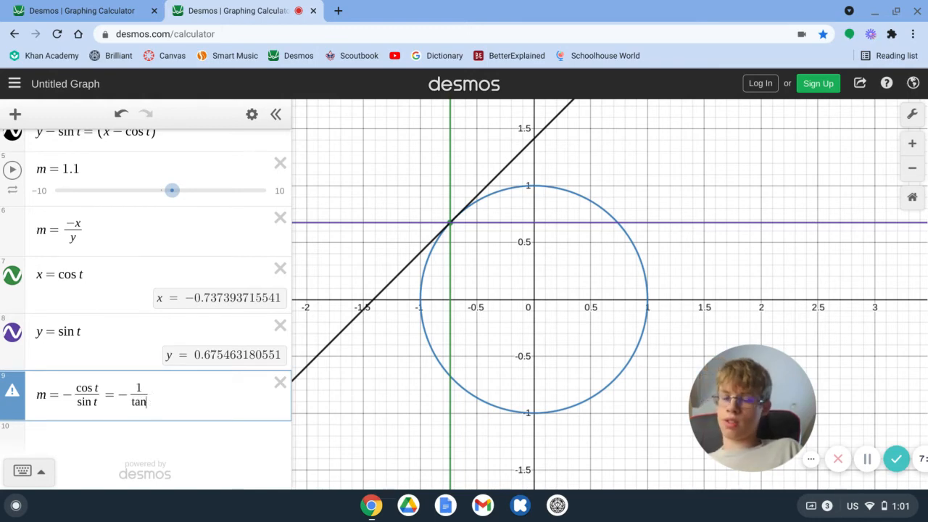
type("t")
- Insert the slope −1/tan t in front of (x − cos t) in the line equation
scroll(98, 380, "up", 5)
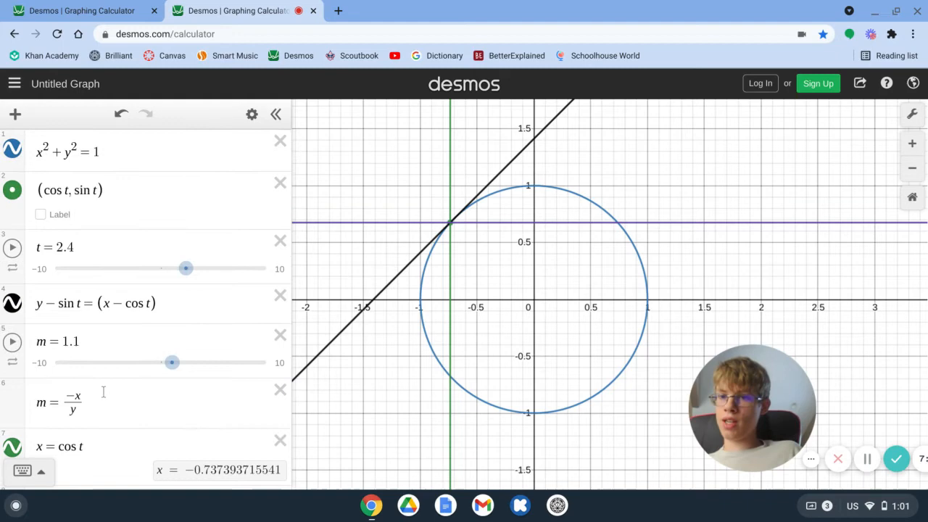
left_click(98, 303)
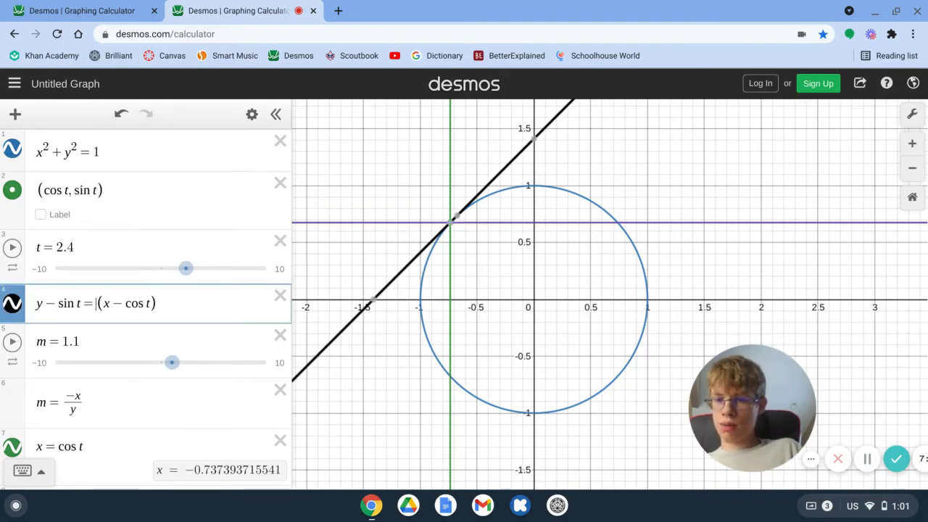
type("-1/tan")
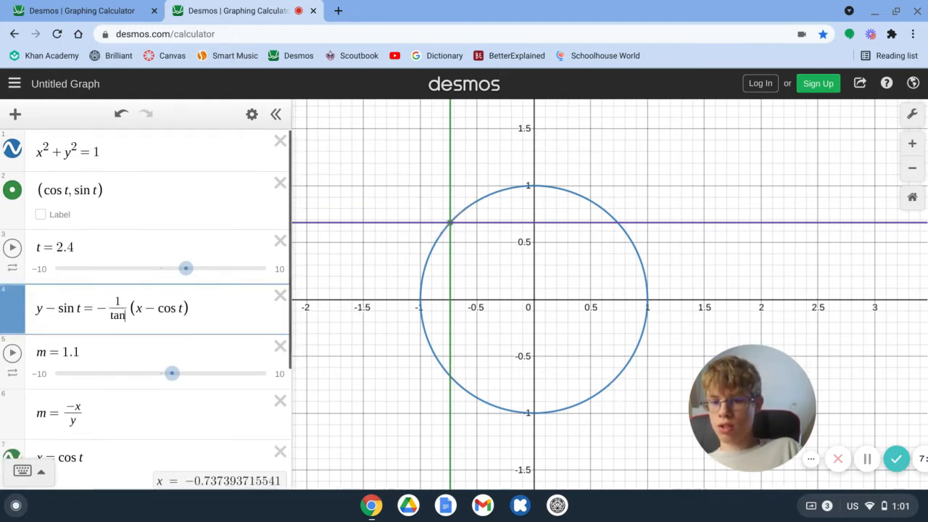
type("t")
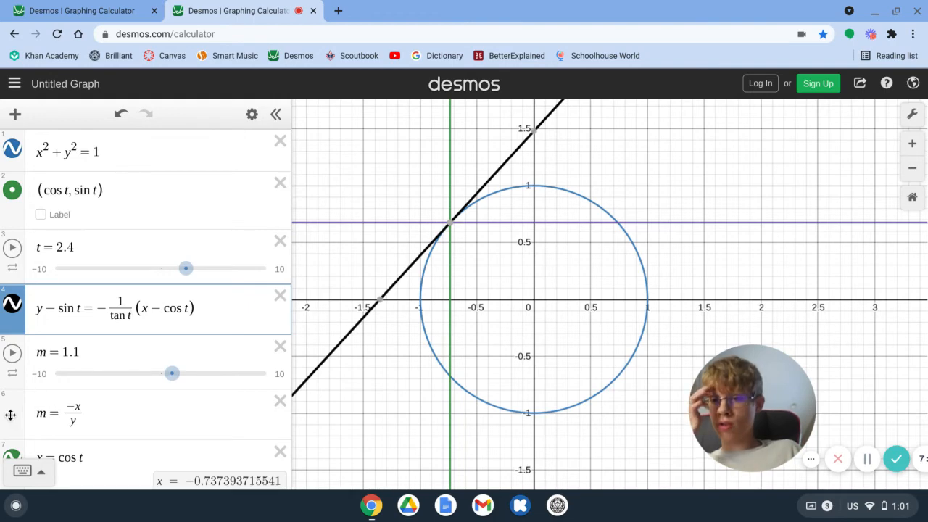
- Delete the x = cos t and y = sin t equations and set the t slider to 2.8
scroll(180, 315, "down", 3)
left_click(282, 269)
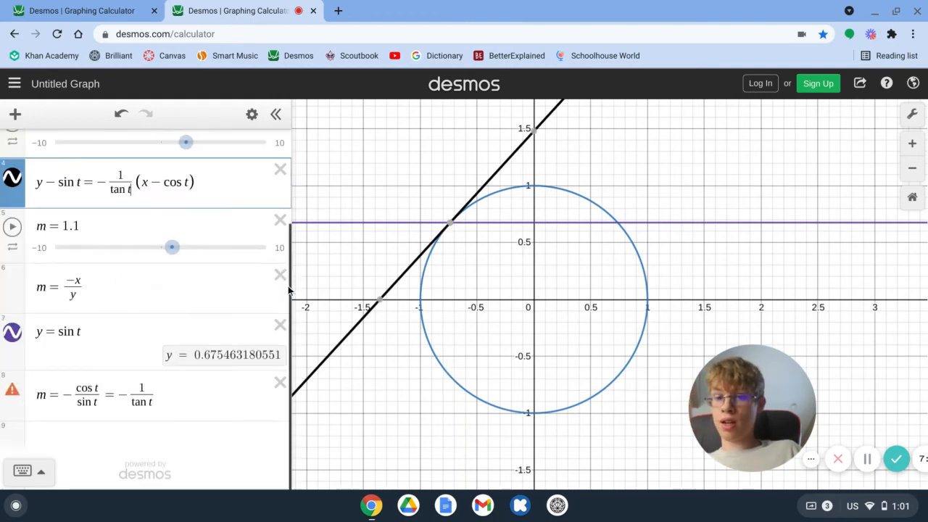
left_click(280, 325)
scroll(111, 330, "up", 3)
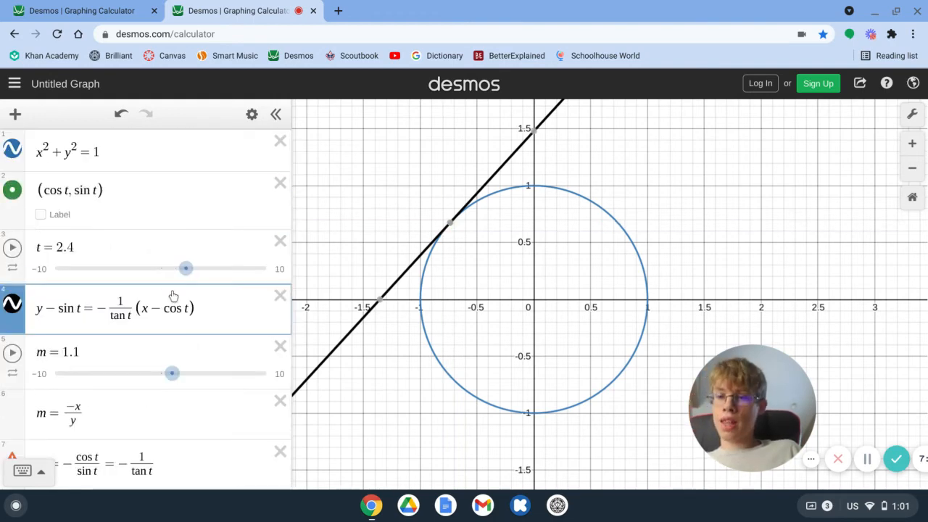
mouse_move(186, 280)
left_mouse_down()
mouse_move(194, 277)
mouse_move(151, 269)
mouse_move(198, 269)
mouse_move(190, 270)
left_mouse_up()
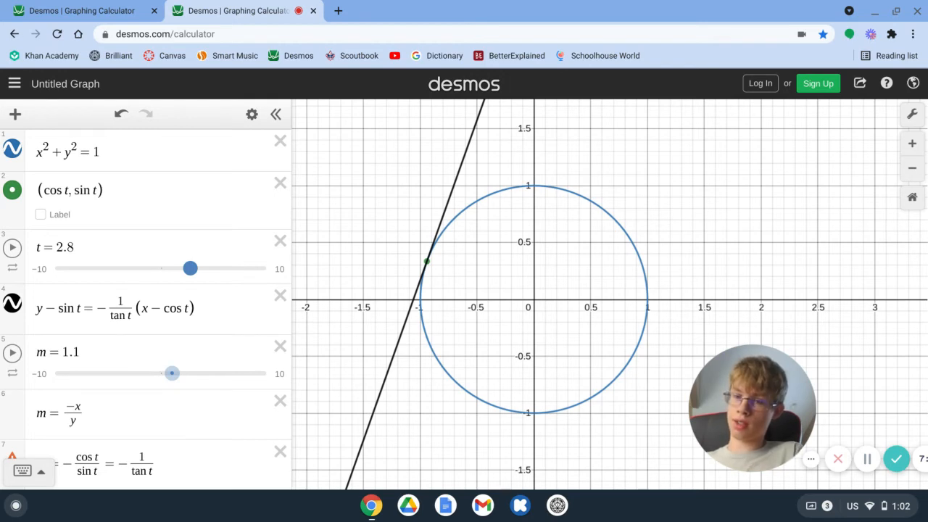
- Try tan(t) as the slope in the line equation in place of −1/tan t, and set the t slider to 4.4
left_click(108, 311)
key("BackSpace")
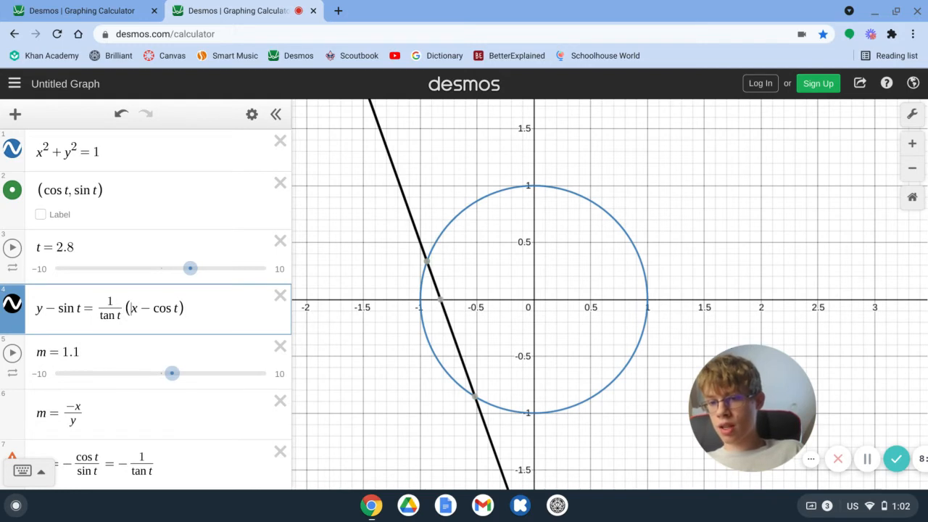
key("BackSpace")
key("BackSpace")
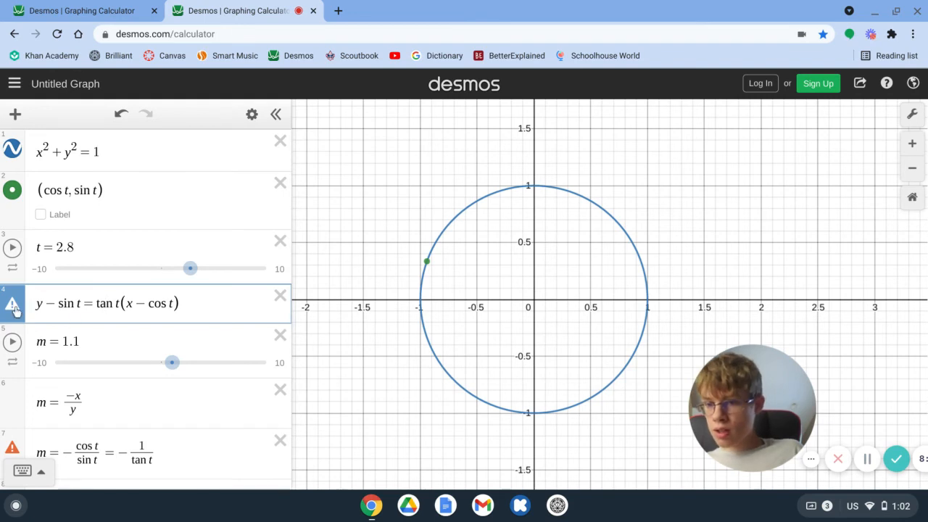
mouse_move(15, 310)
left_click(113, 303)
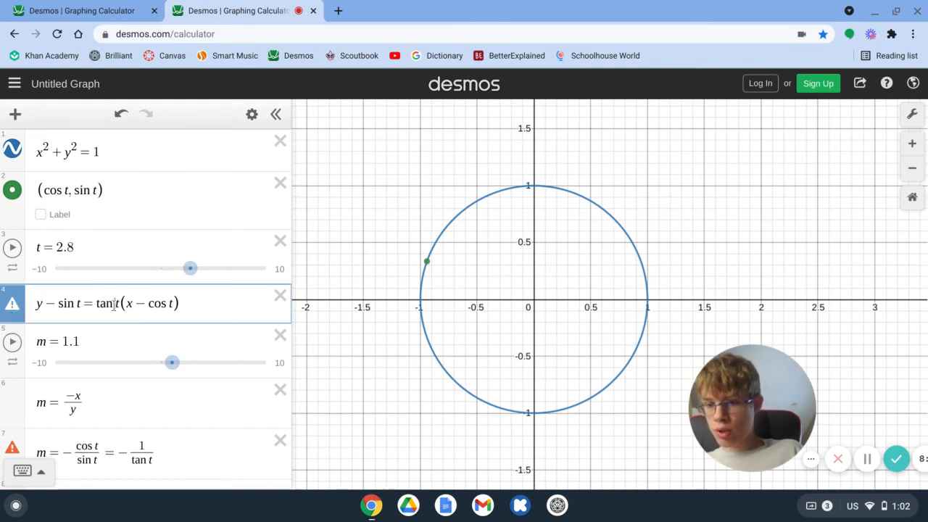
type("(t)")
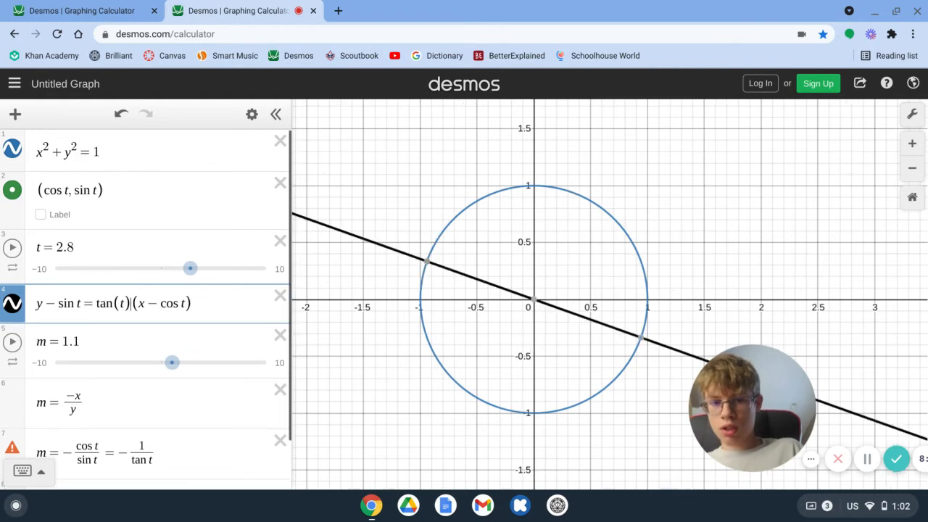
mouse_move(190, 270)
left_mouse_down()
mouse_move(176, 270)
mouse_move(217, 274)
mouse_move(181, 275)
mouse_move(206, 272)
left_mouse_up()
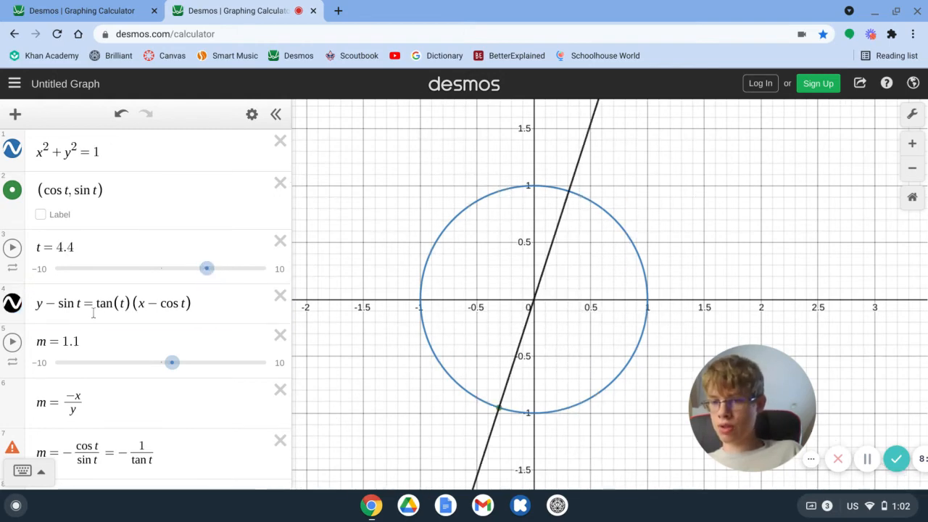
- Restore the slope −1/tan t in the line equation and remove the extra tan(t) factor
left_click(99, 304)
type("-1/")
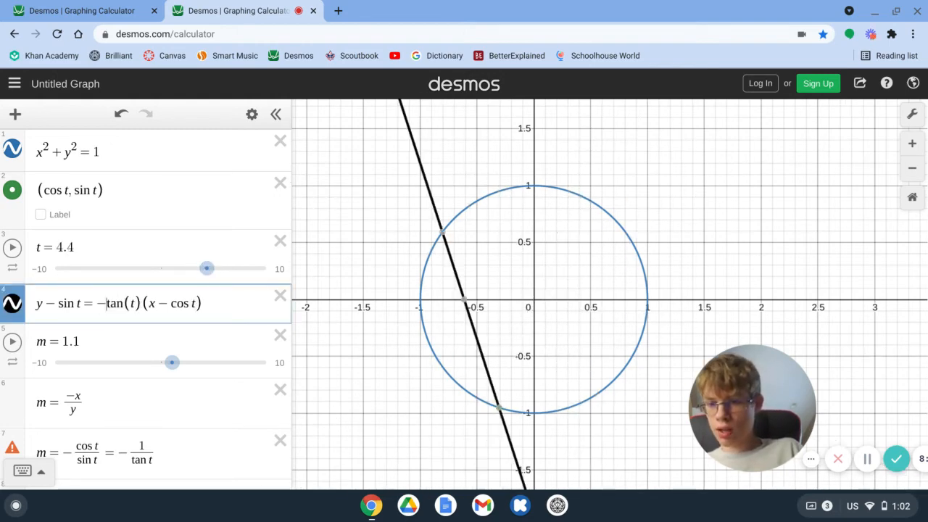
type("tan t")
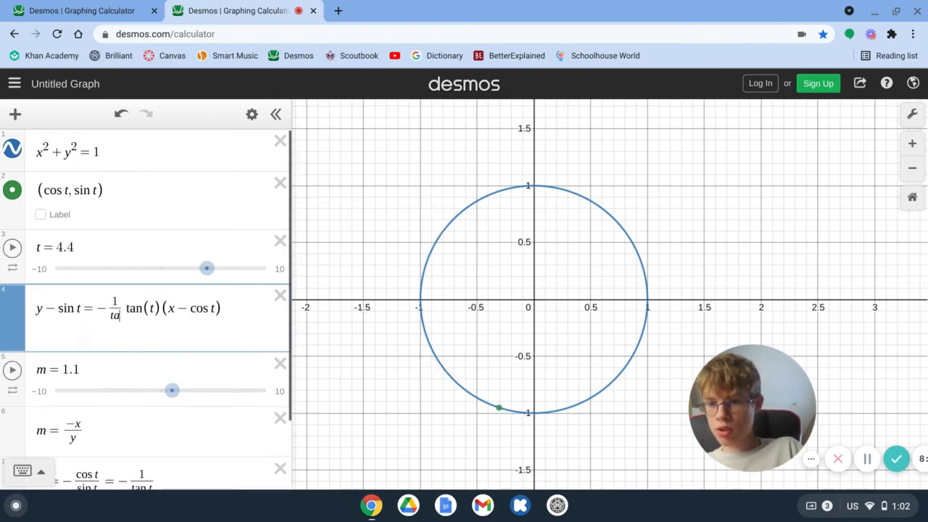
key("Right")
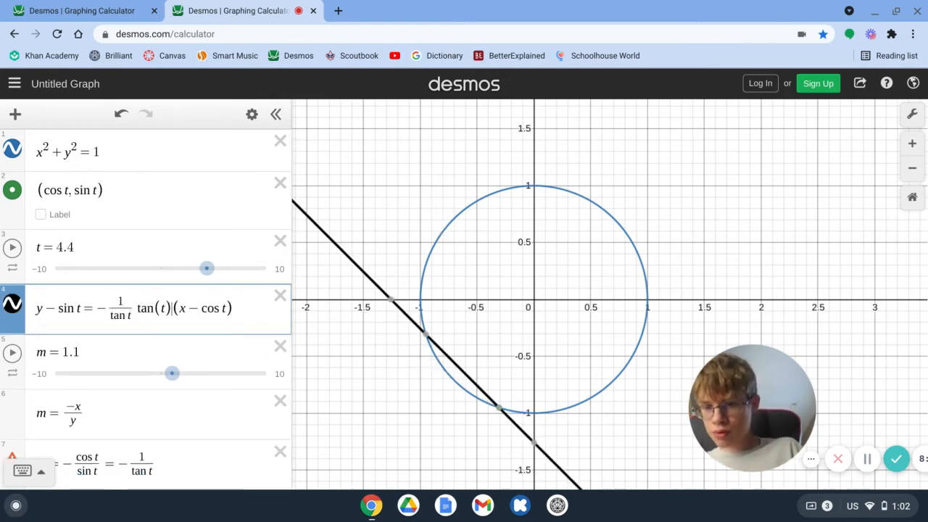
key("BackSpace")
key("BackSpace")
key("BackSpace")
key("BackSpace")
key("BackSpace")
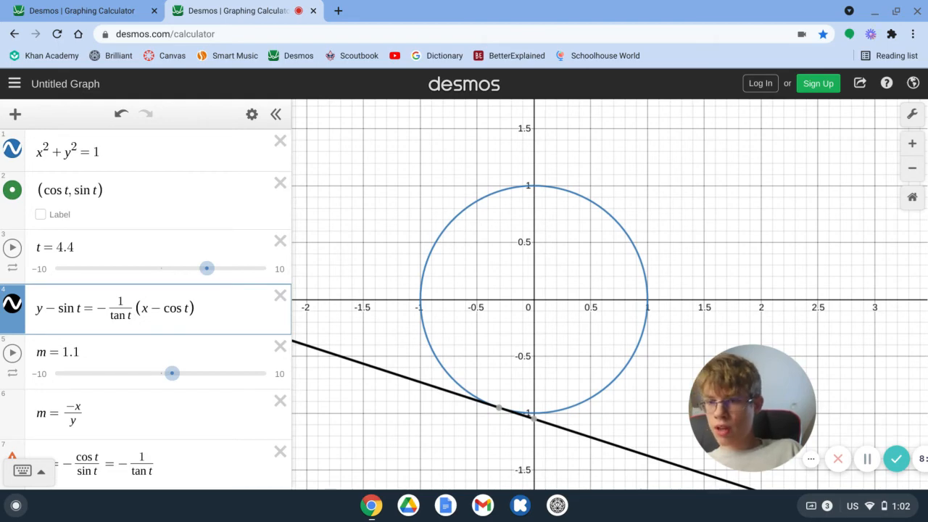
- Animate the t slider to watch the tangent line move around the circle, and return t to 0
left_click(13, 247)
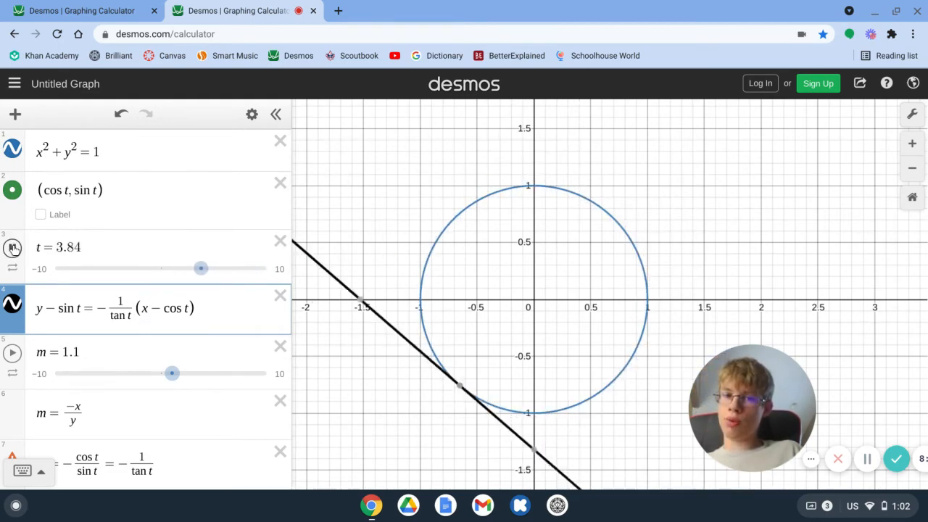
left_click(12, 247)
- Delete the three m rows: m = −cos t / sin t = −1/tan t, m = −x/y and the m slider
scroll(211, 178, "down", 2)
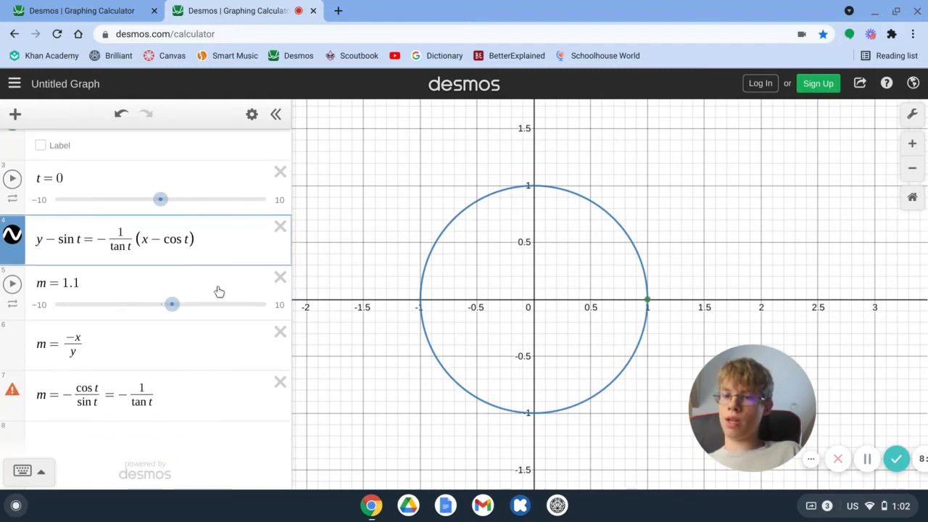
left_click(280, 382)
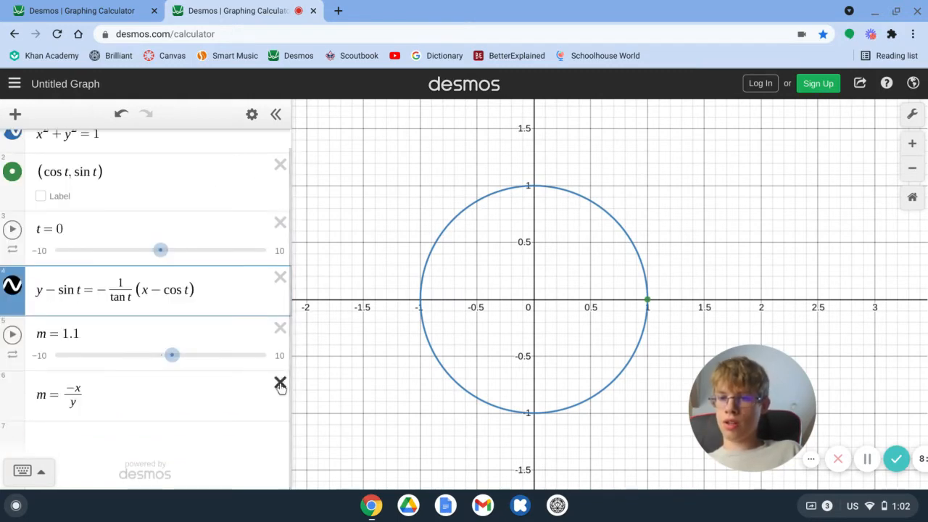
left_click(280, 383)
left_click(280, 346)
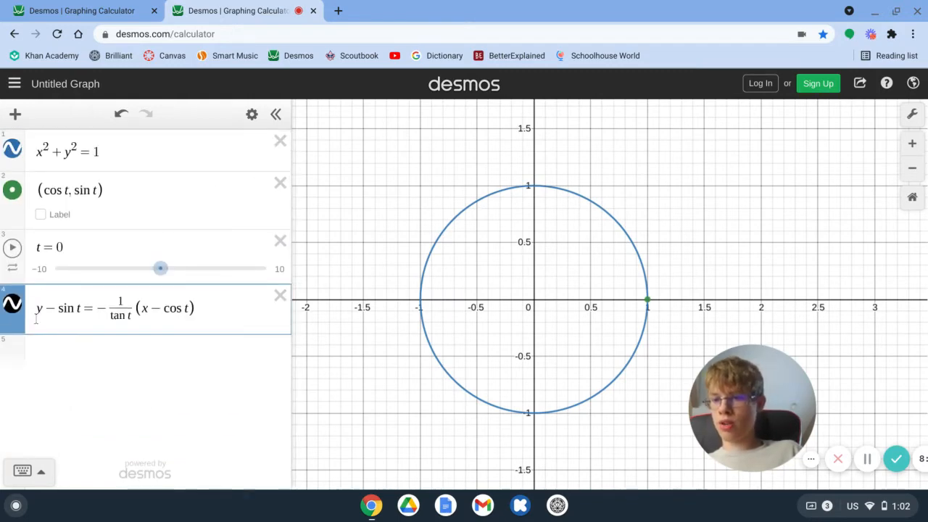
- Move the tangent line equation to the first row of the expression list and change its line color to blue
left_click_drag(13, 313, 10, 150)
left_click(11, 154)
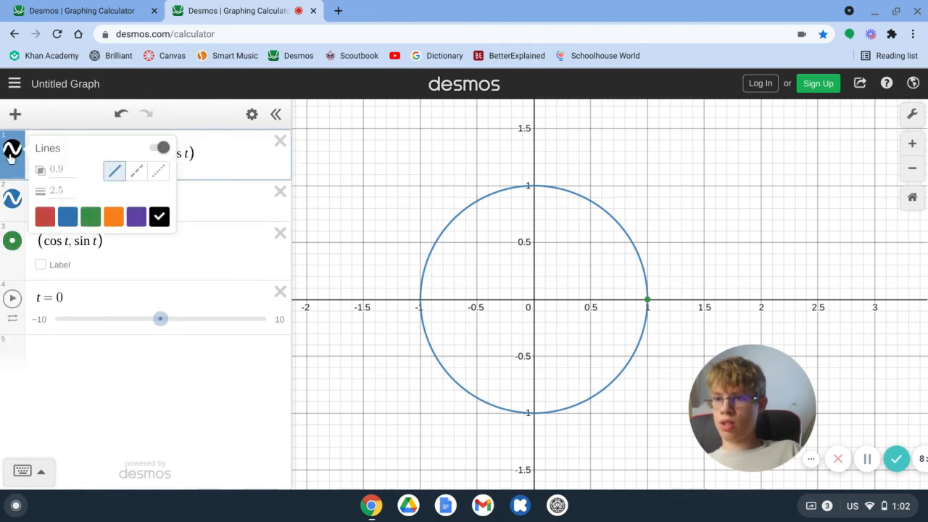
left_click(70, 214)
left_click(233, 206)
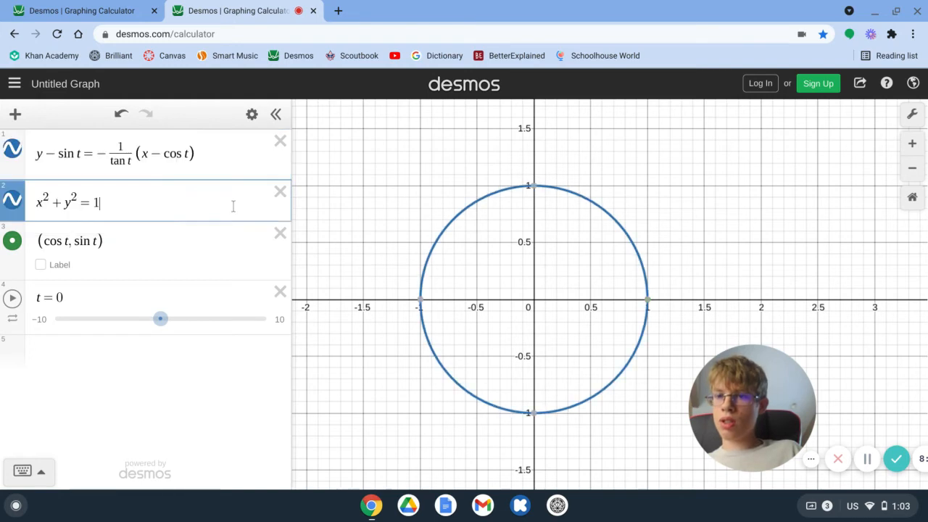
- Delete the circle equation x² + y² = 1 and set the t slider to 1.4
left_click(280, 193)
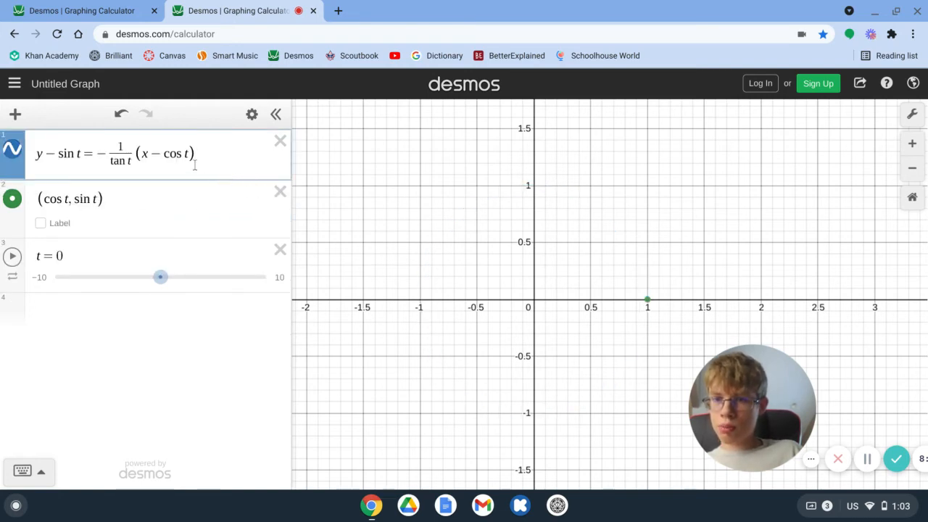
scroll(485, 261, "down", 3)
right_click(484, 261)
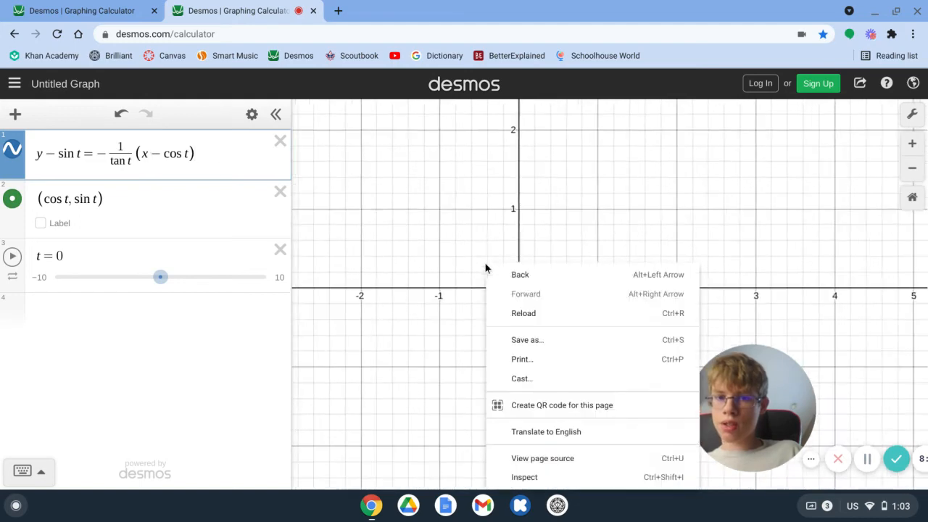
left_click(416, 241)
mouse_move(171, 279)
left_mouse_down()
mouse_move(194, 285)
mouse_move(167, 283)
mouse_move(185, 282)
left_mouse_up()
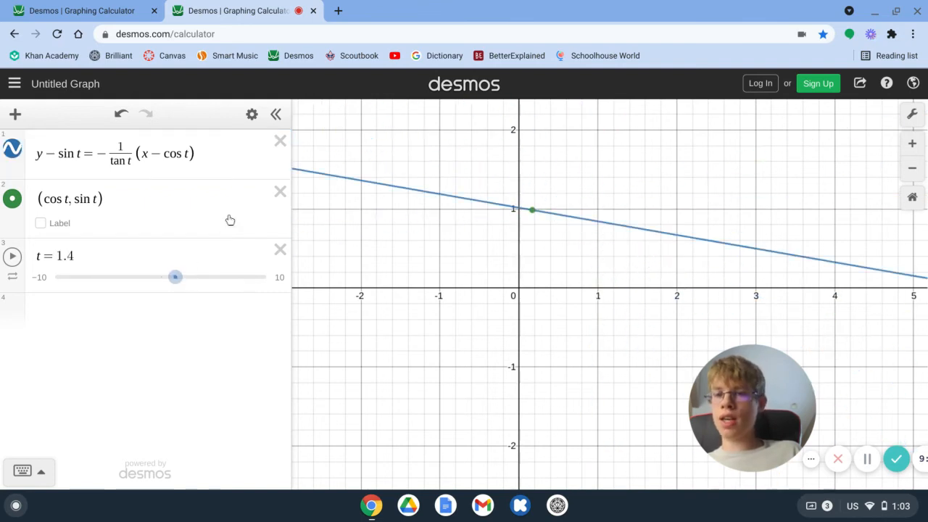
left_click(206, 159)
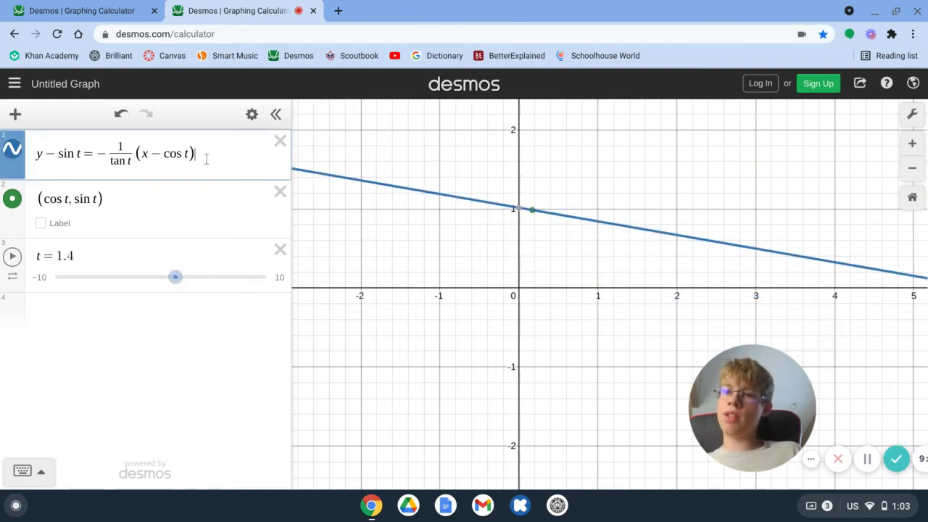
key("Return")
key("BackSpace")
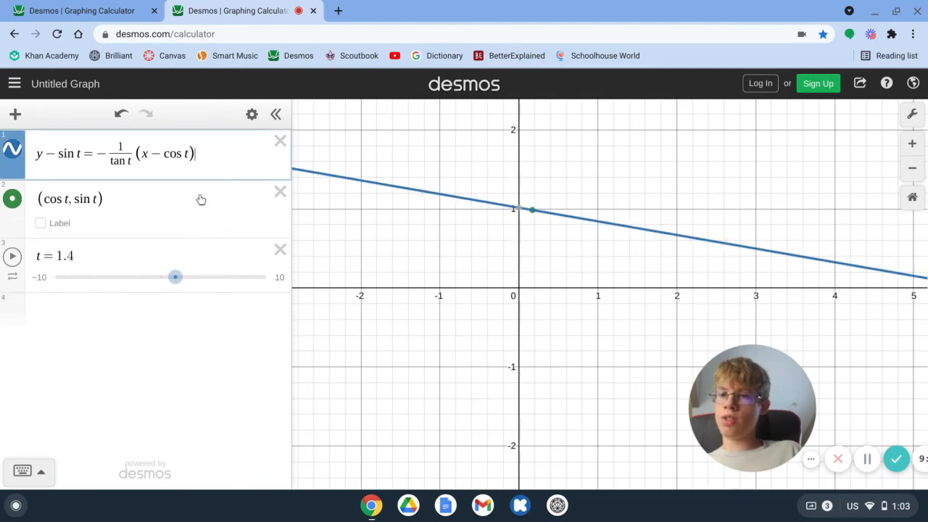
- Redefine t as the list [1,...,10] in place of its slider value
left_click(117, 259)
key("BackSpace")
key("BackSpace")
key("BackSpace")
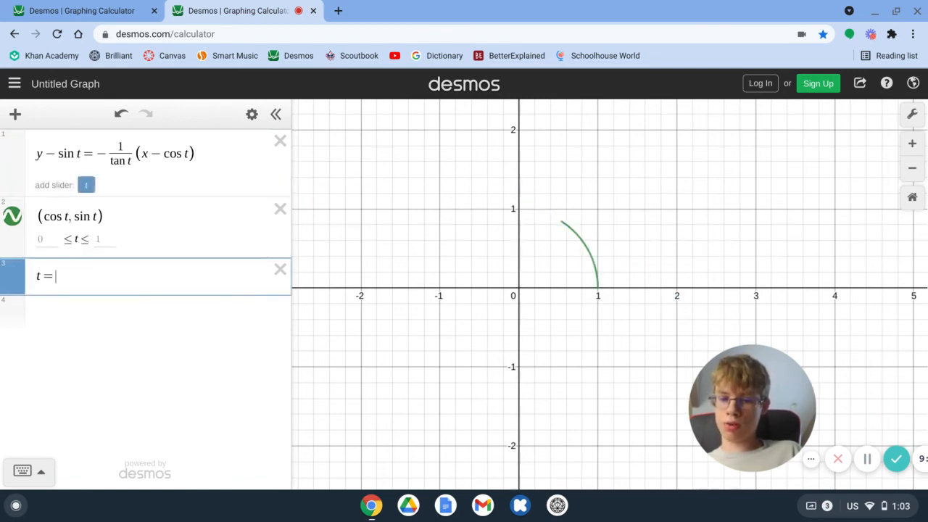
type("[")
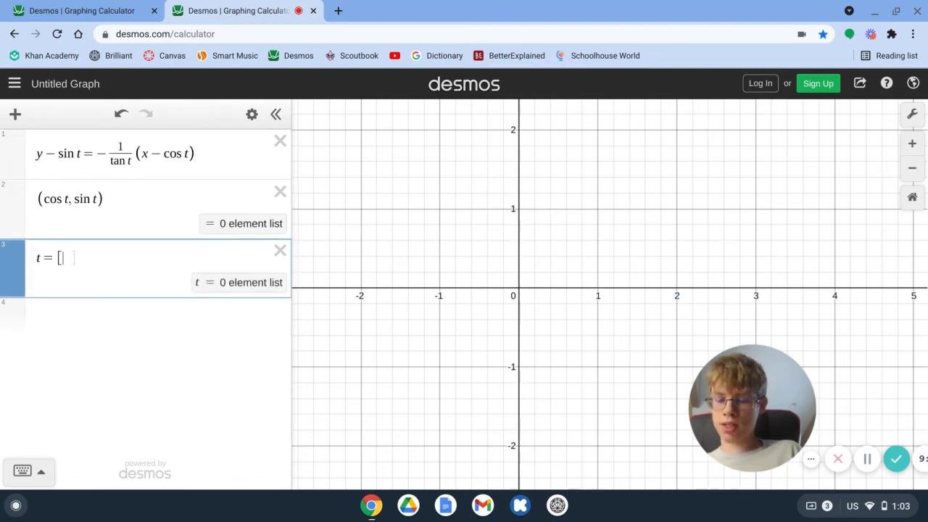
type("1")
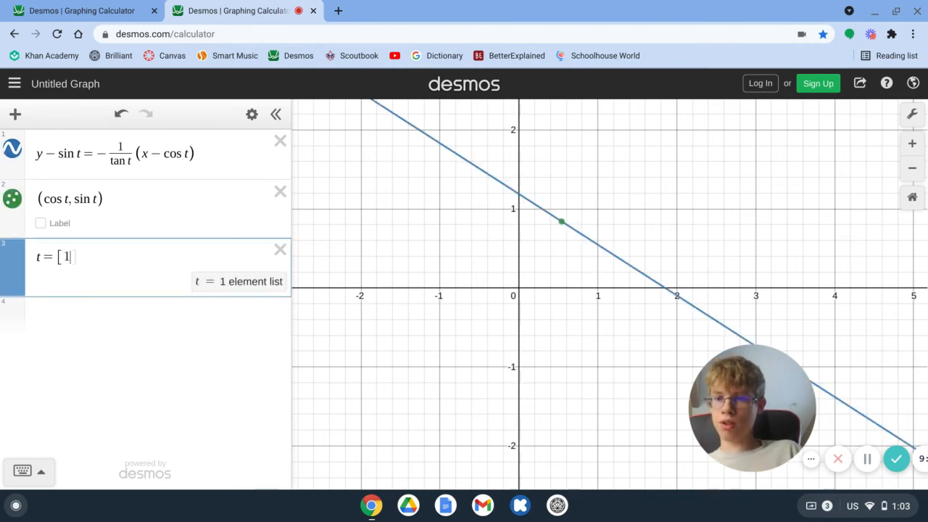
type(",...")
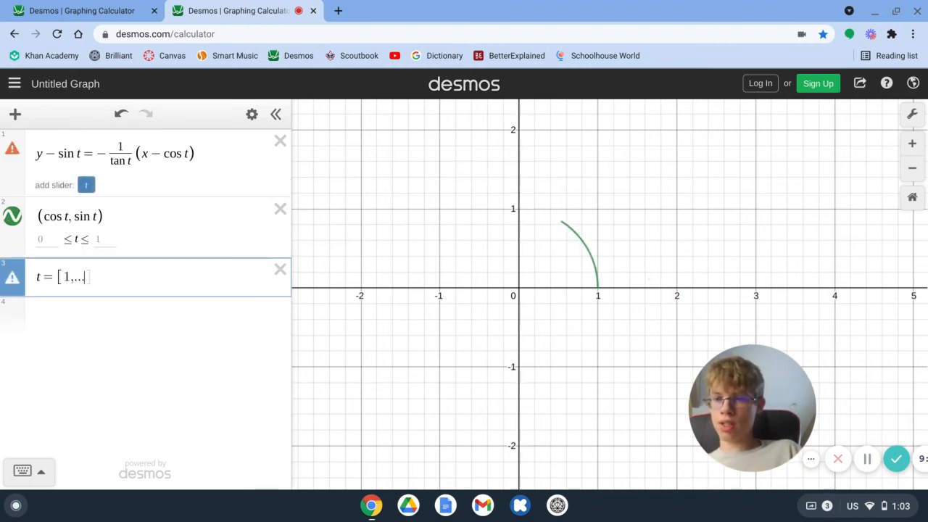
type(",10")
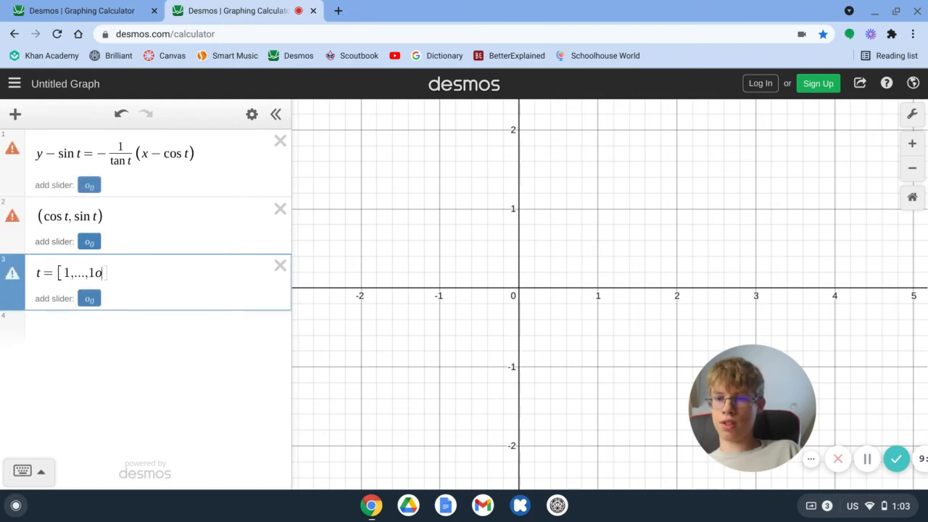
key("BackSpace")
type("0")
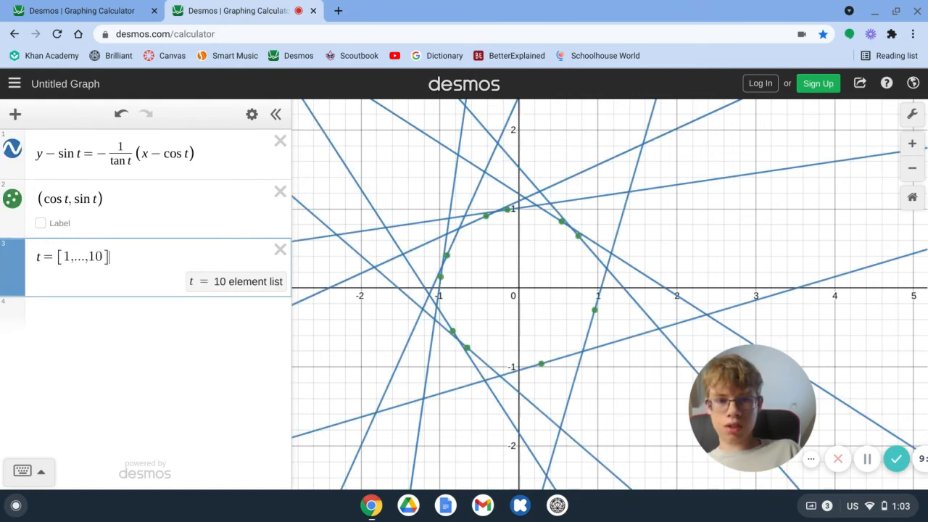
- Delete the point (cos t, sin t) and extend the t list to [1,...,100]
left_click(280, 191)
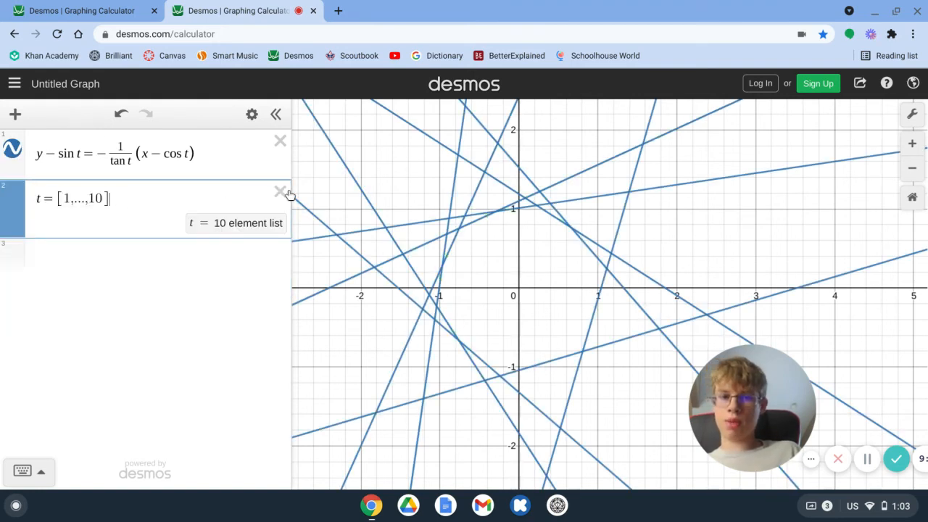
left_click_drag(560, 320, 593, 335)
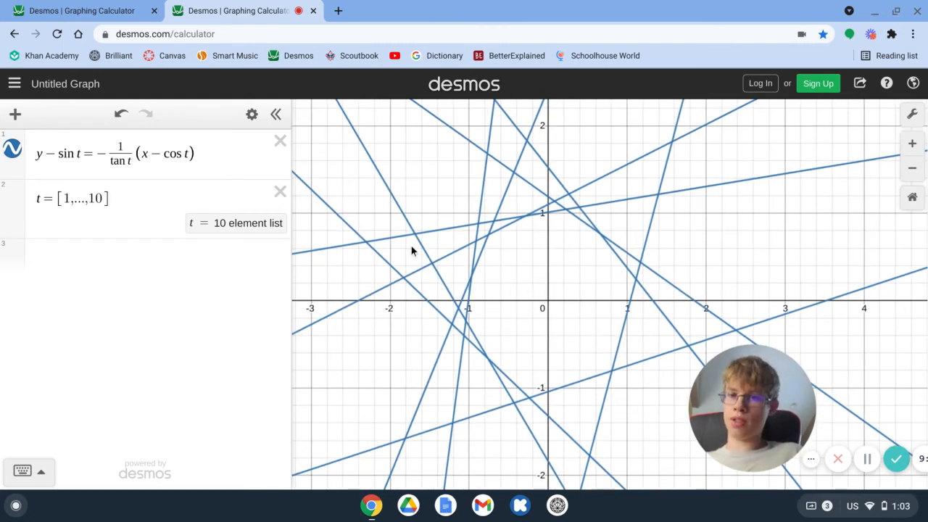
left_click(104, 198)
type("0")
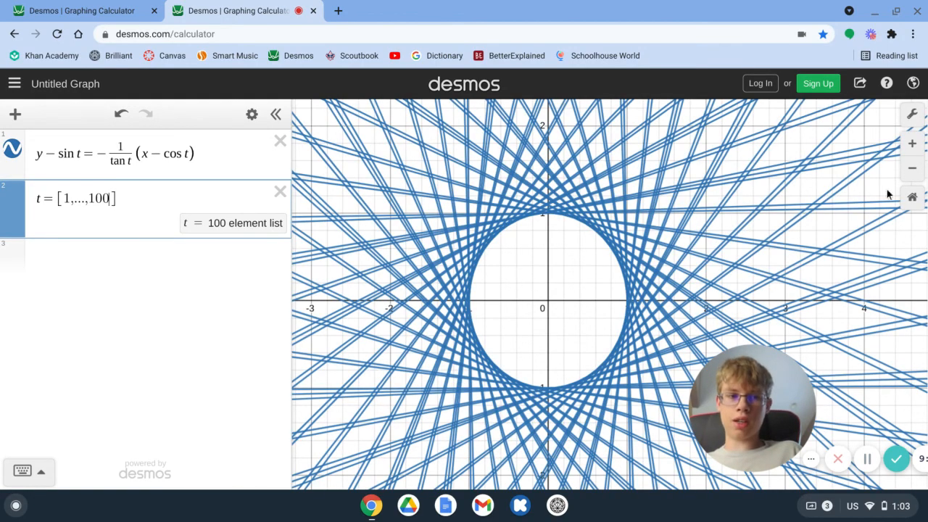
- Increase the upper end of the t list to 200
left_click(912, 197)
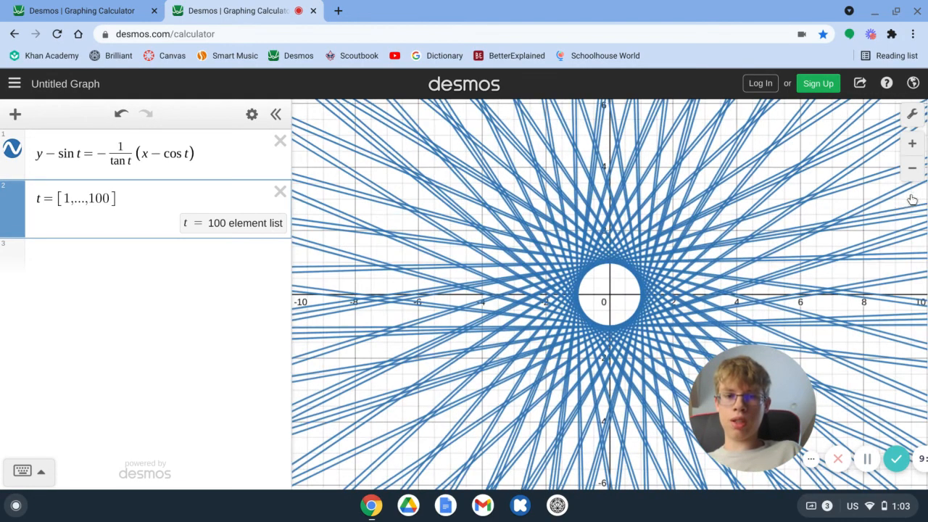
left_click(913, 144)
left_click(913, 143)
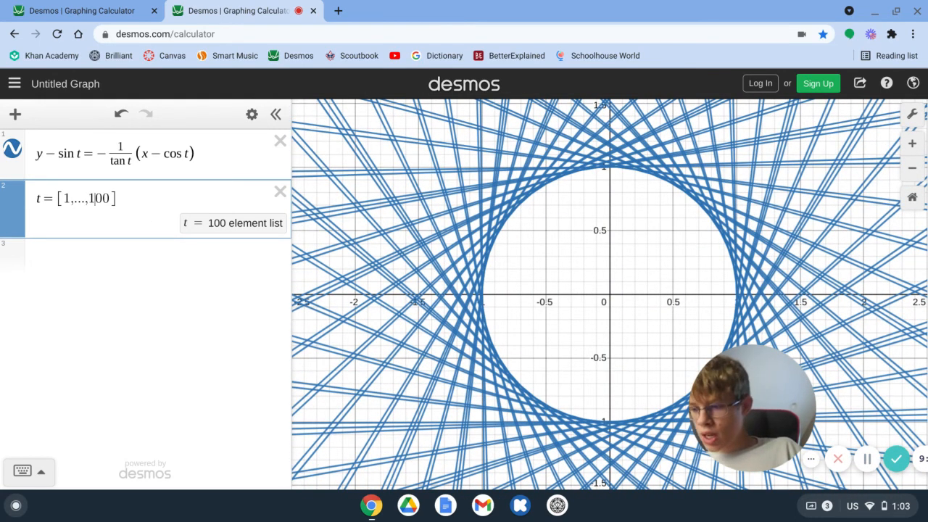
key("BackSpace")
type("2")
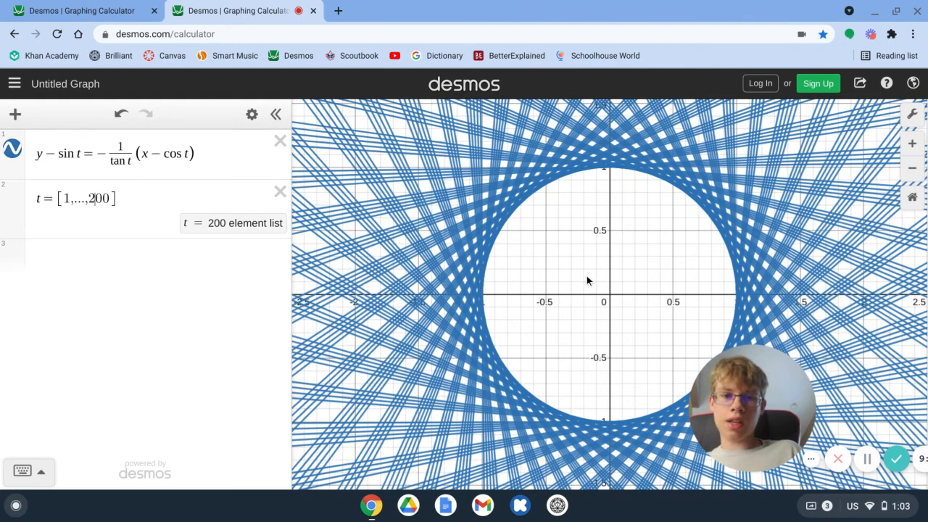
left_click_drag(586, 280, 565, 283)
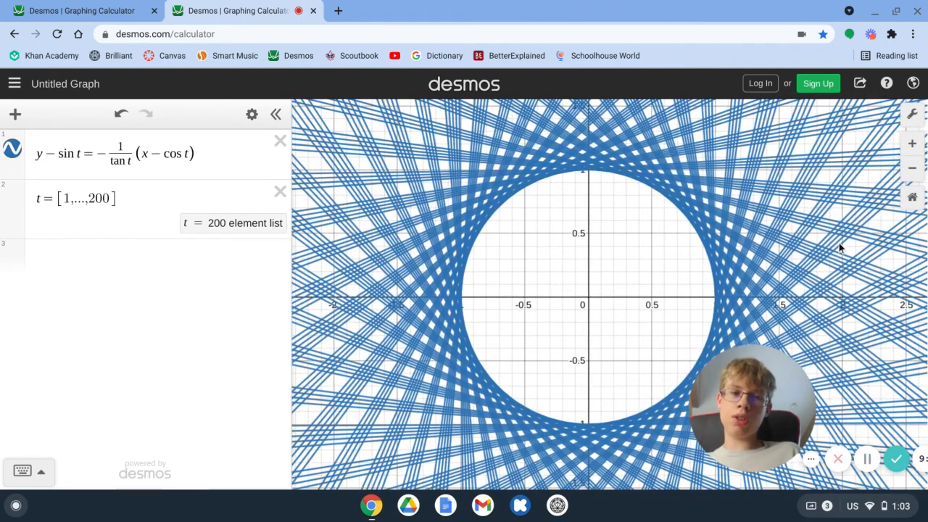
- Examine the tangent line pattern around the unit circle from far away and up close
left_click(913, 169)
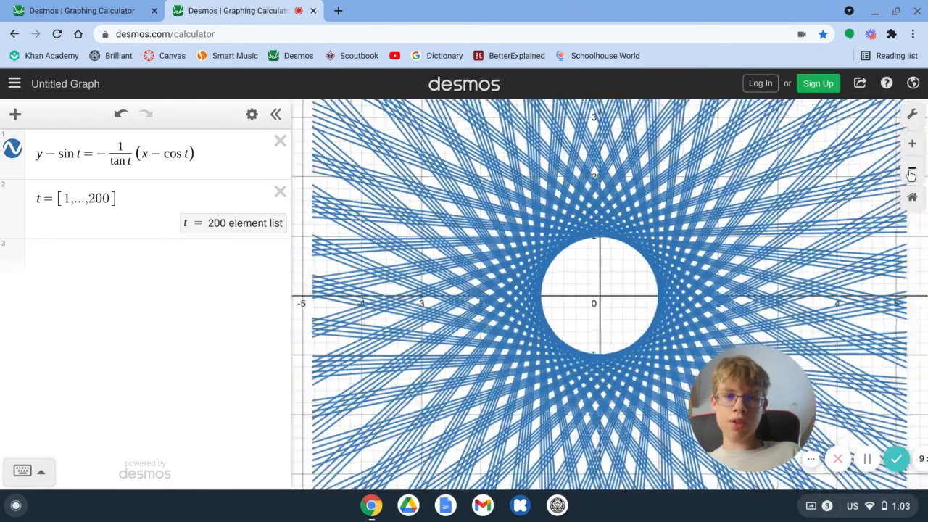
left_click(912, 168)
left_click(911, 169)
left_click(911, 171)
left_click(912, 171)
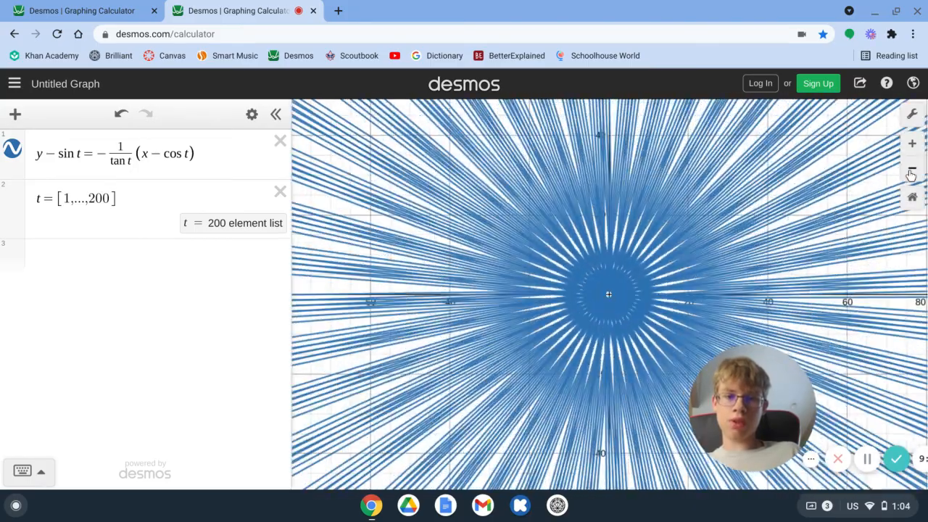
left_click(911, 171)
left_click(911, 171)
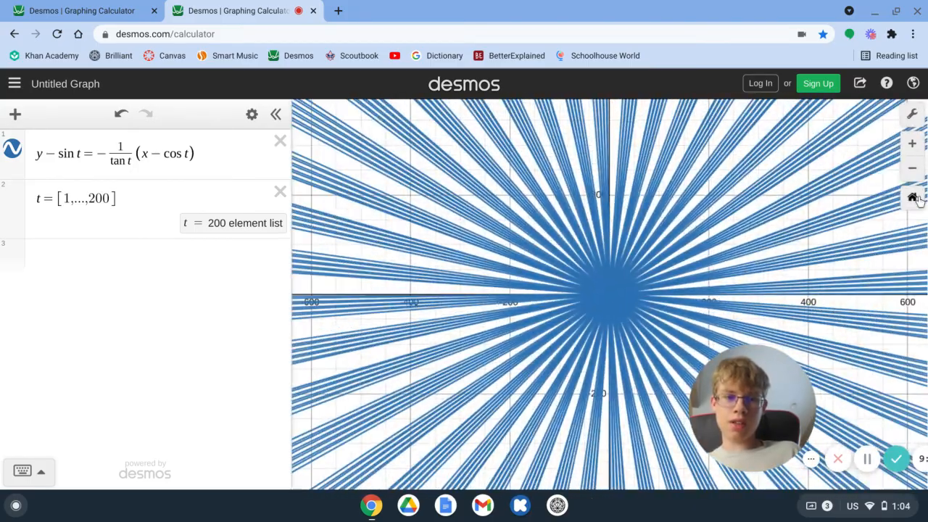
left_click(912, 197)
left_click(913, 143)
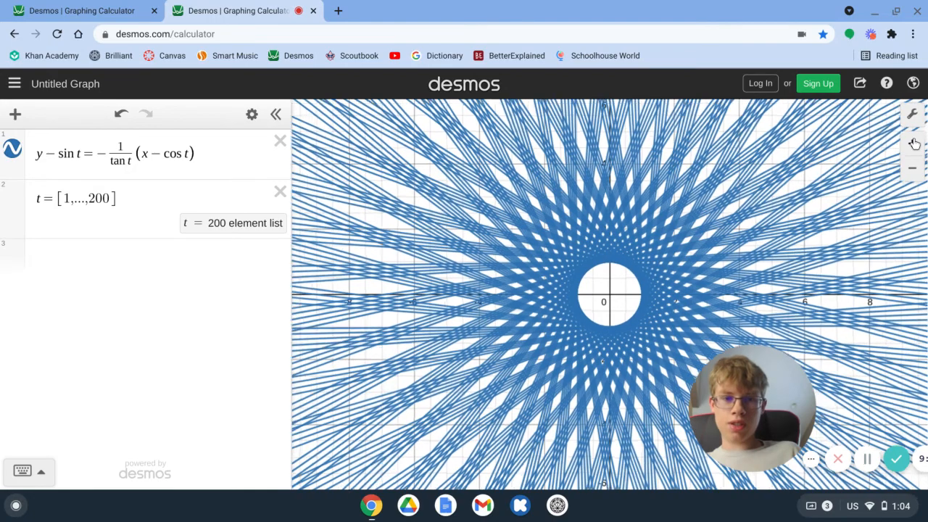
left_click(914, 144)
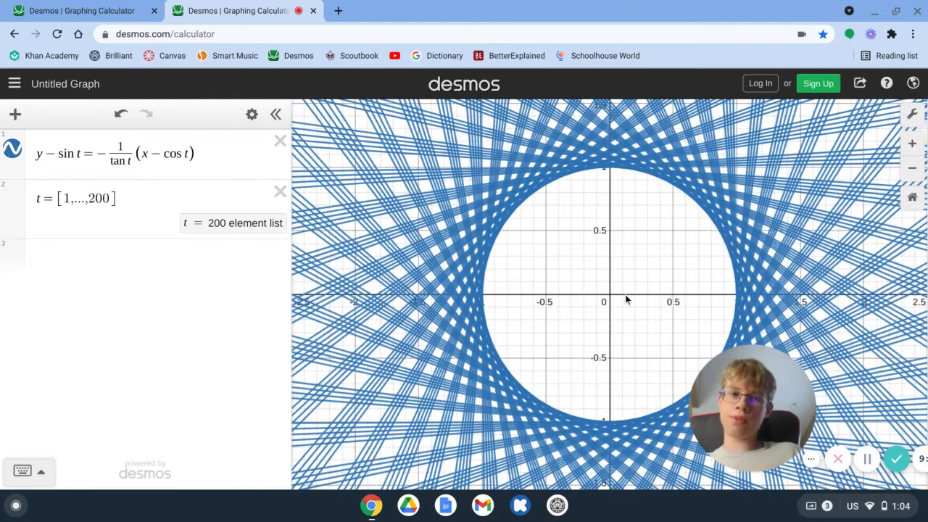
left_click_drag(625, 295, 602, 295)
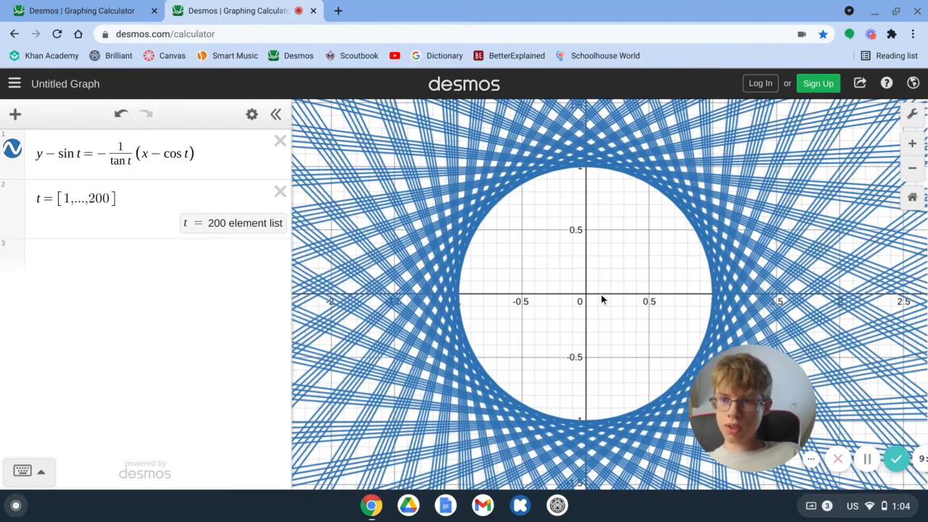
- Add b to the list so that t = [1,...,200]+b, create a slider for b and animate it
left_click(133, 208)
type("+b")
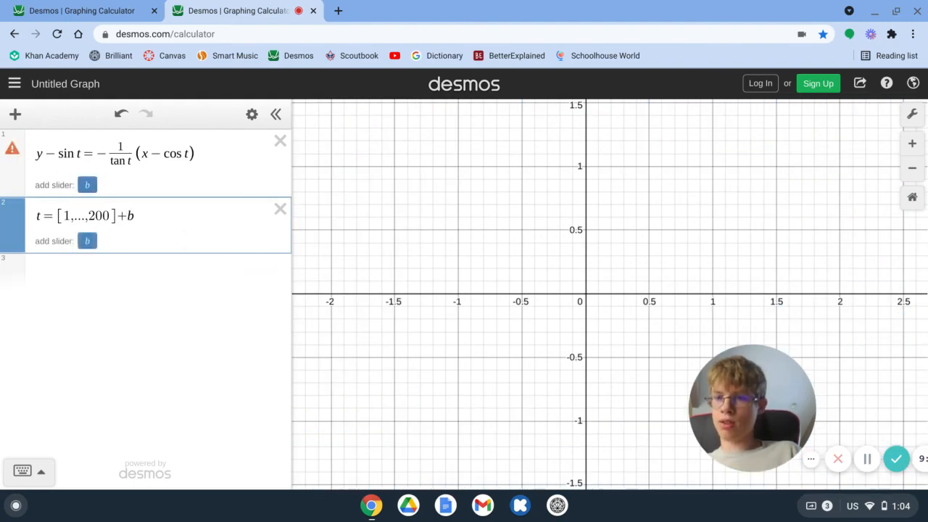
left_click(87, 241)
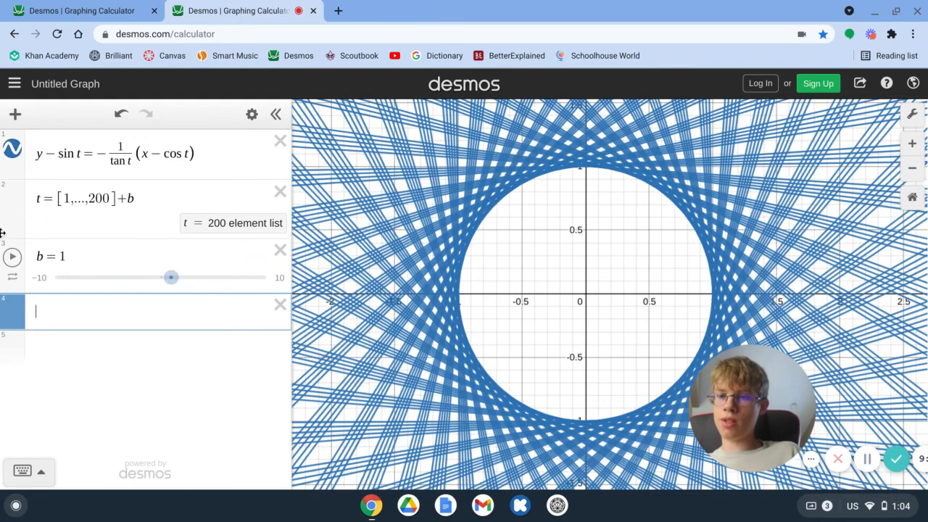
left_click(10, 255)
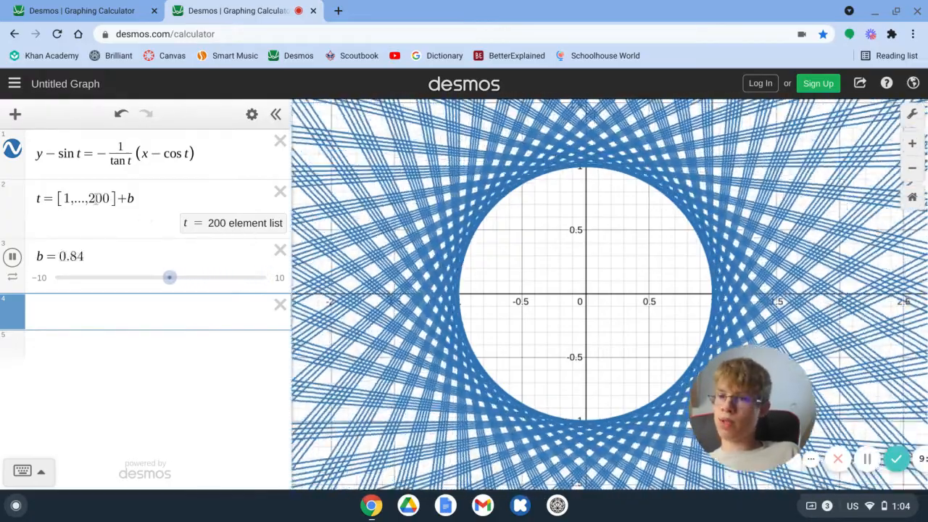
- Try shorter t lists while b is animating, with upper ends of 100, 10, 20 and 50
left_click(94, 200)
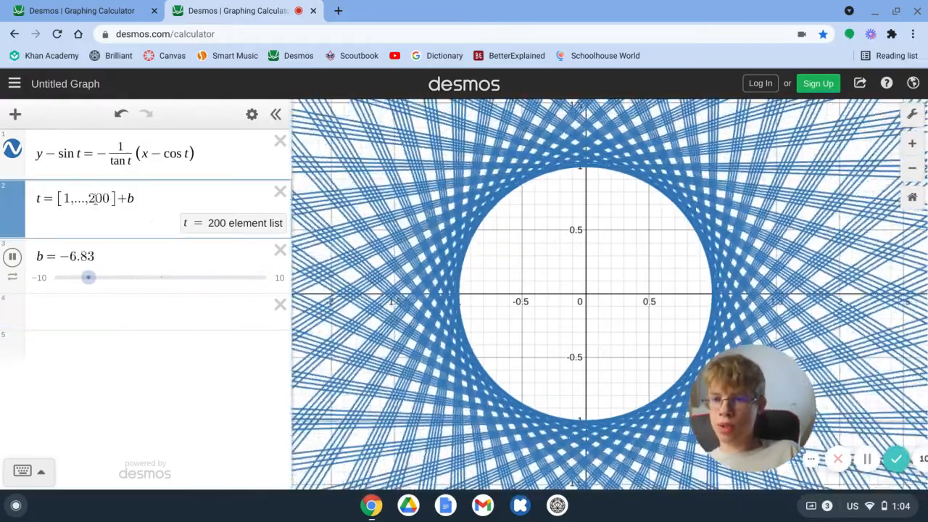
key("BackSpace")
type("1")
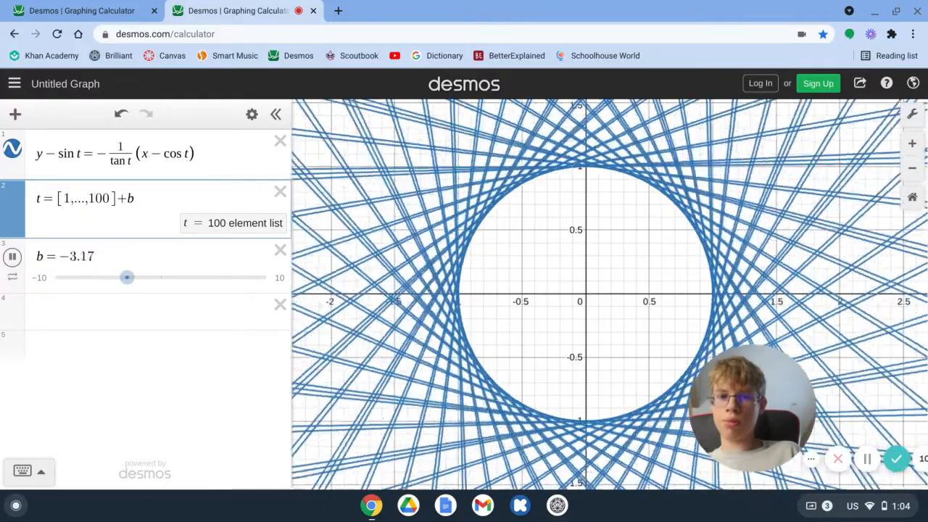
key("BackSpace")
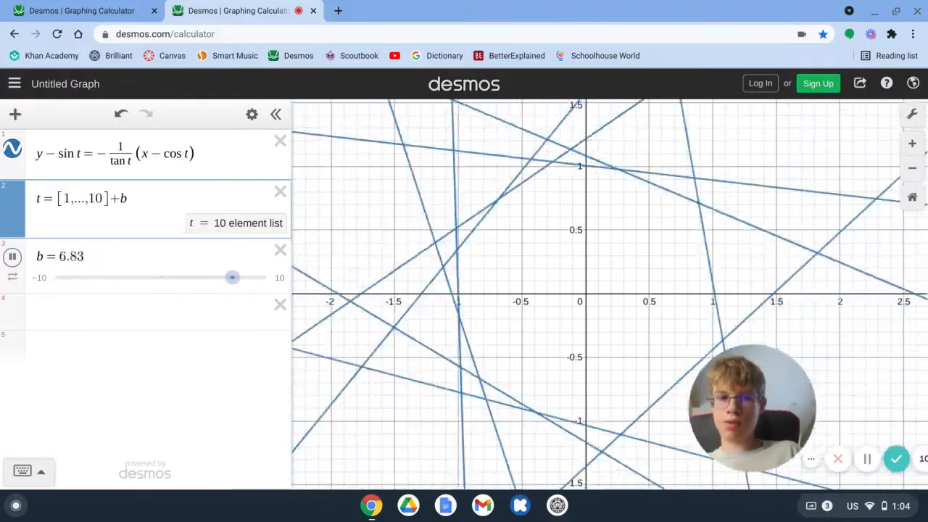
key("BackSpace")
type("2")
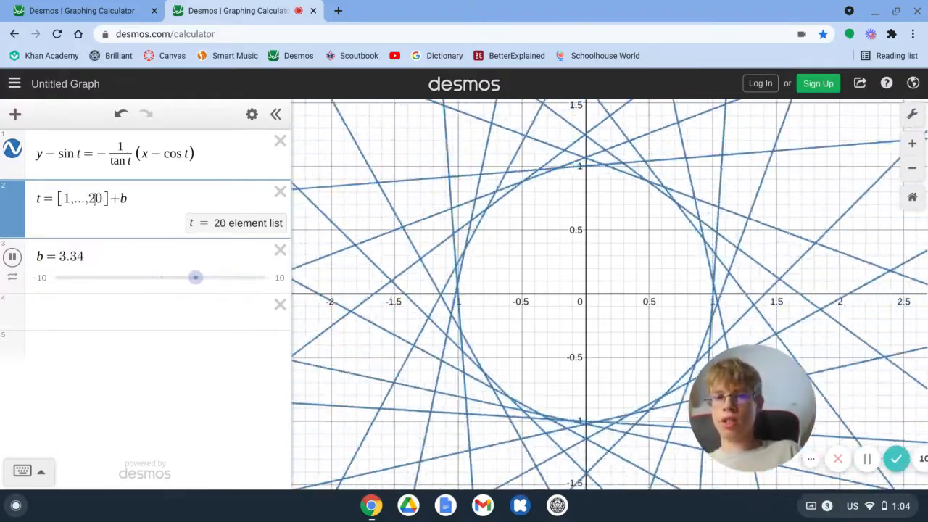
key("BackSpace")
type("5")
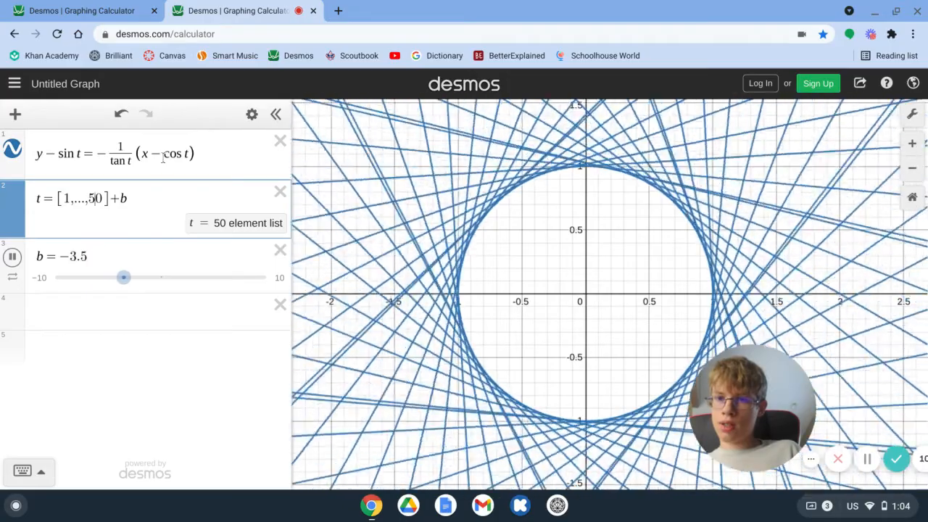
- Multiply sin t and cos t by r in the tangent line equation and add an r slider set to 1.6
left_click(164, 156)
type("r")
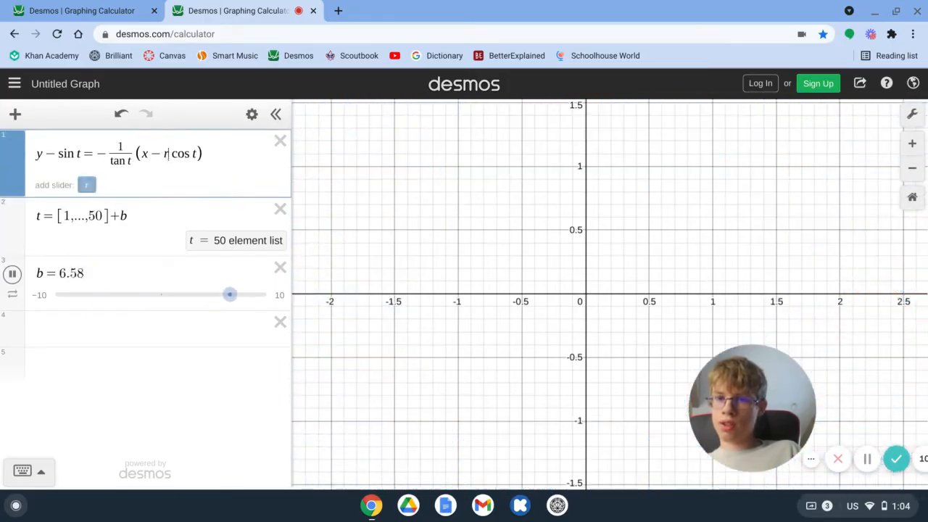
left_click(60, 154)
type("r")
left_click(87, 185)
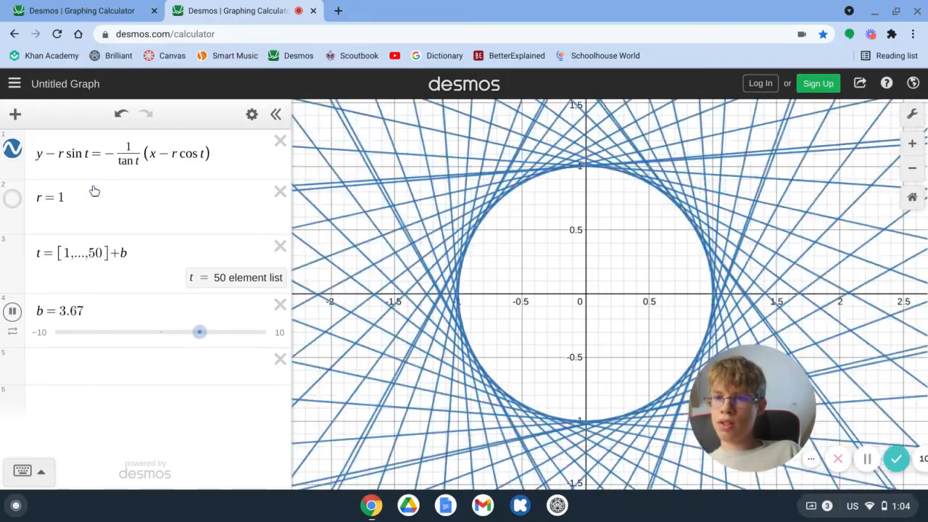
mouse_move(174, 221)
left_mouse_down()
mouse_move(187, 224)
mouse_move(157, 227)
mouse_move(181, 222)
left_mouse_up()
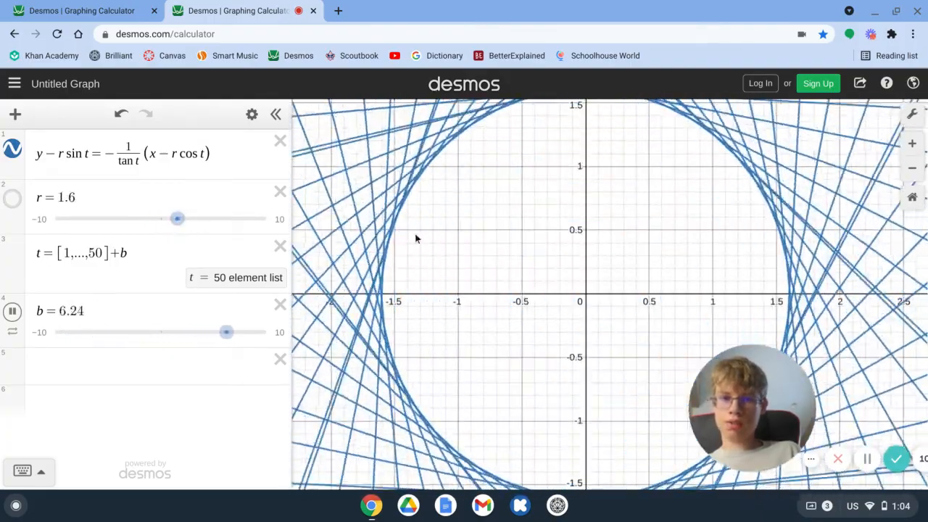
- Stop the b animation with b at 0 and redefine t as [1,...,200]+b
scroll(426, 236, "down", 8)
left_click_drag(426, 236, 448, 257)
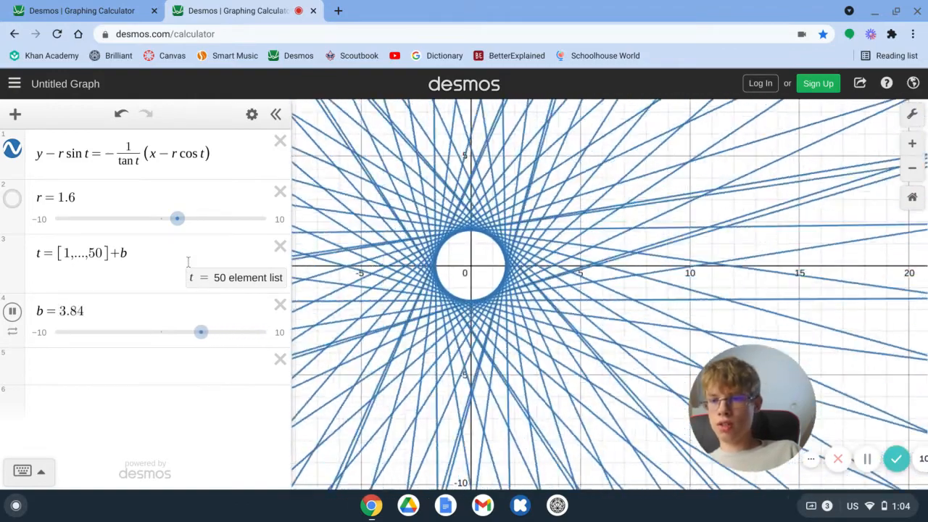
left_click(12, 312)
left_click(95, 255)
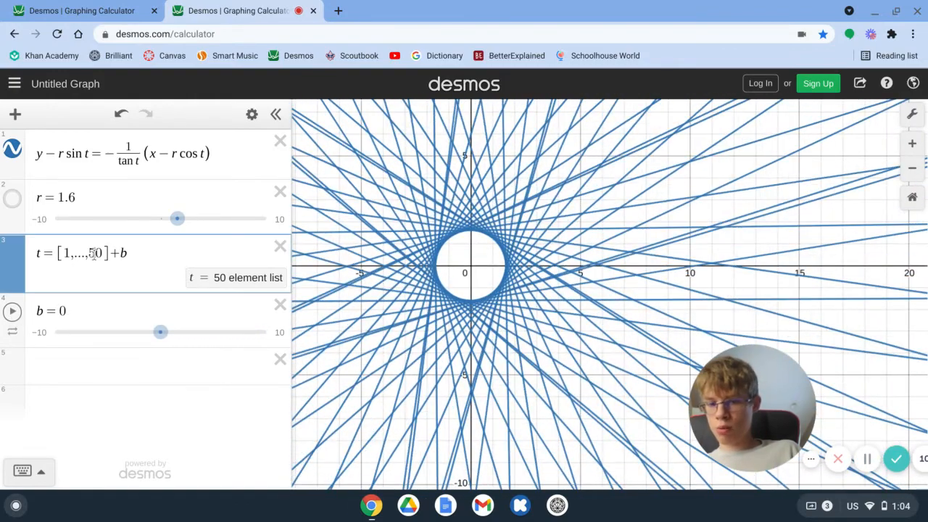
key("BackSpace")
type("200")
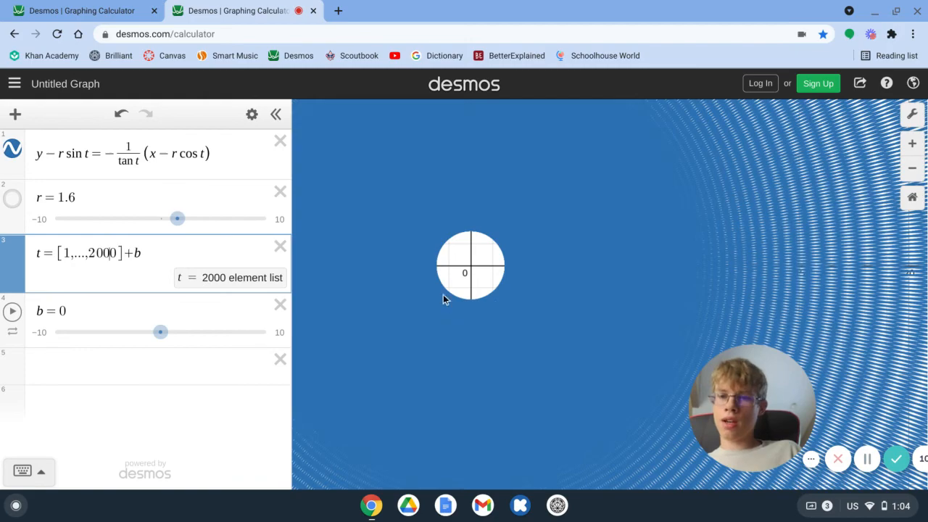
key("BackSpace")
left_click_drag(466, 275, 578, 319)
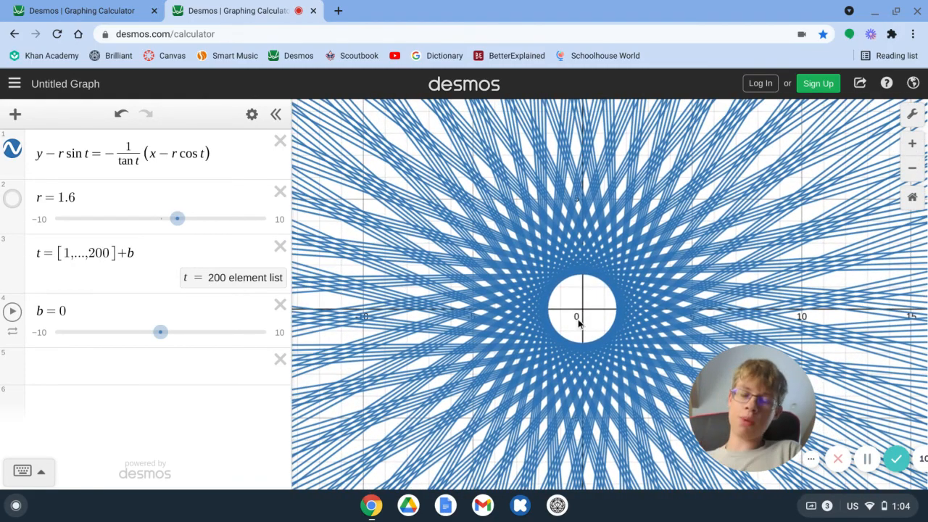